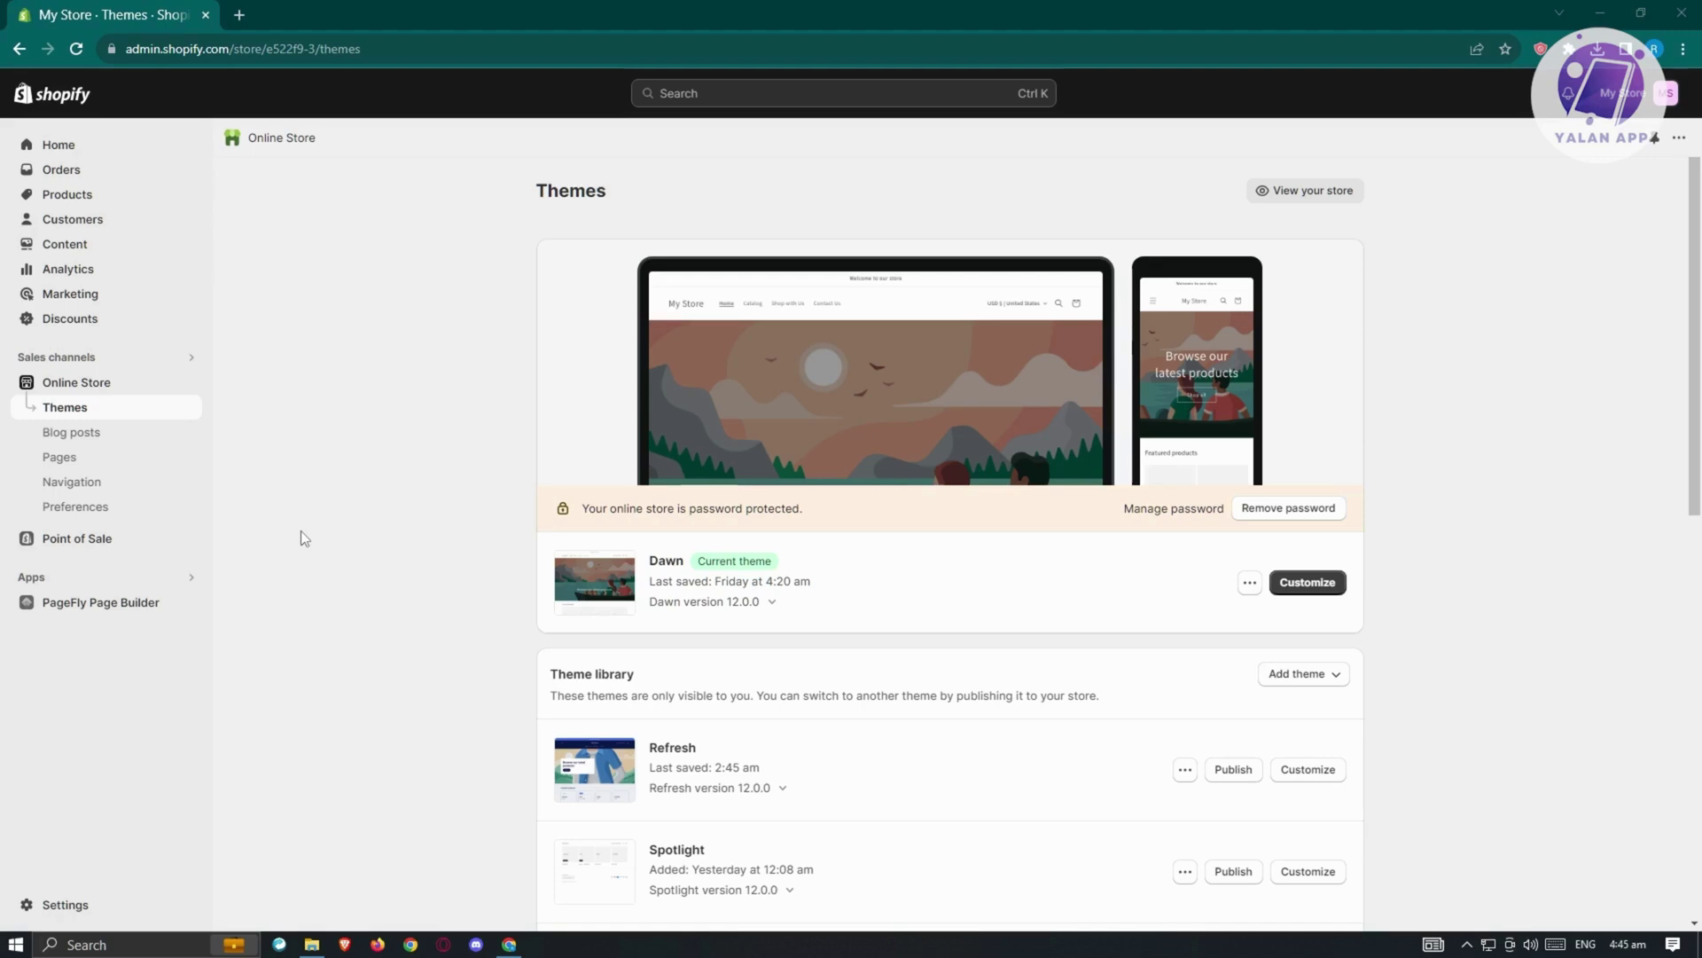
In a new tab, Google 'payoneer' and open the payoneer.com homepage from the results.
click(239, 15)
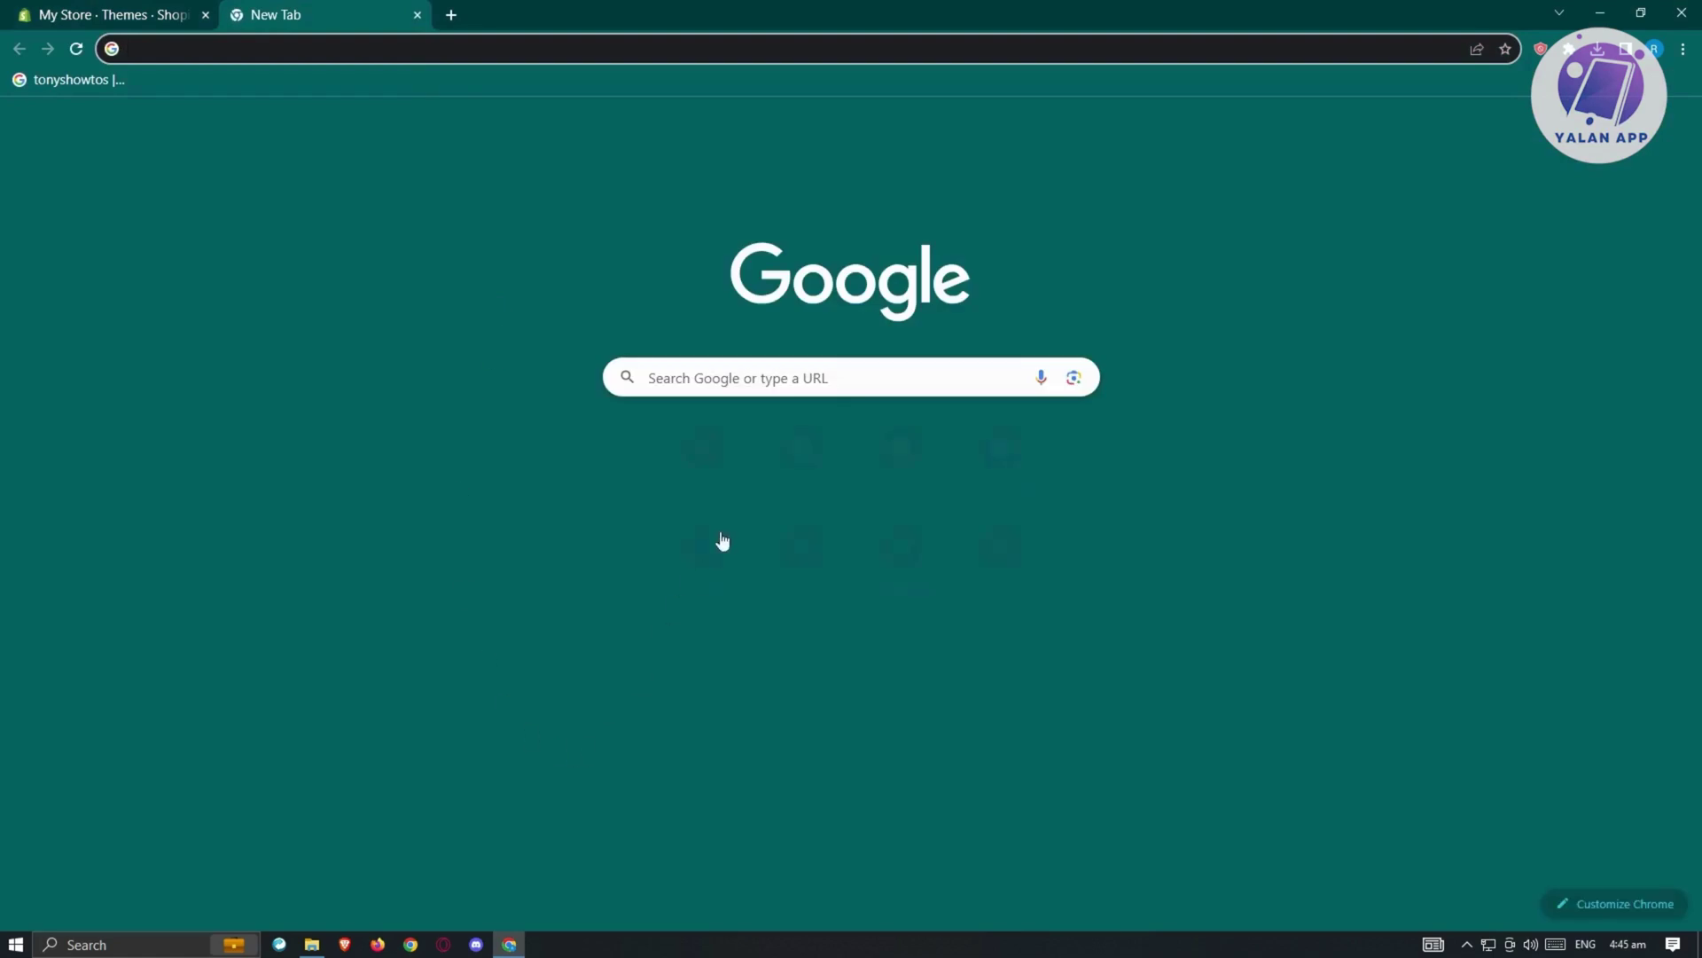
click(811, 450)
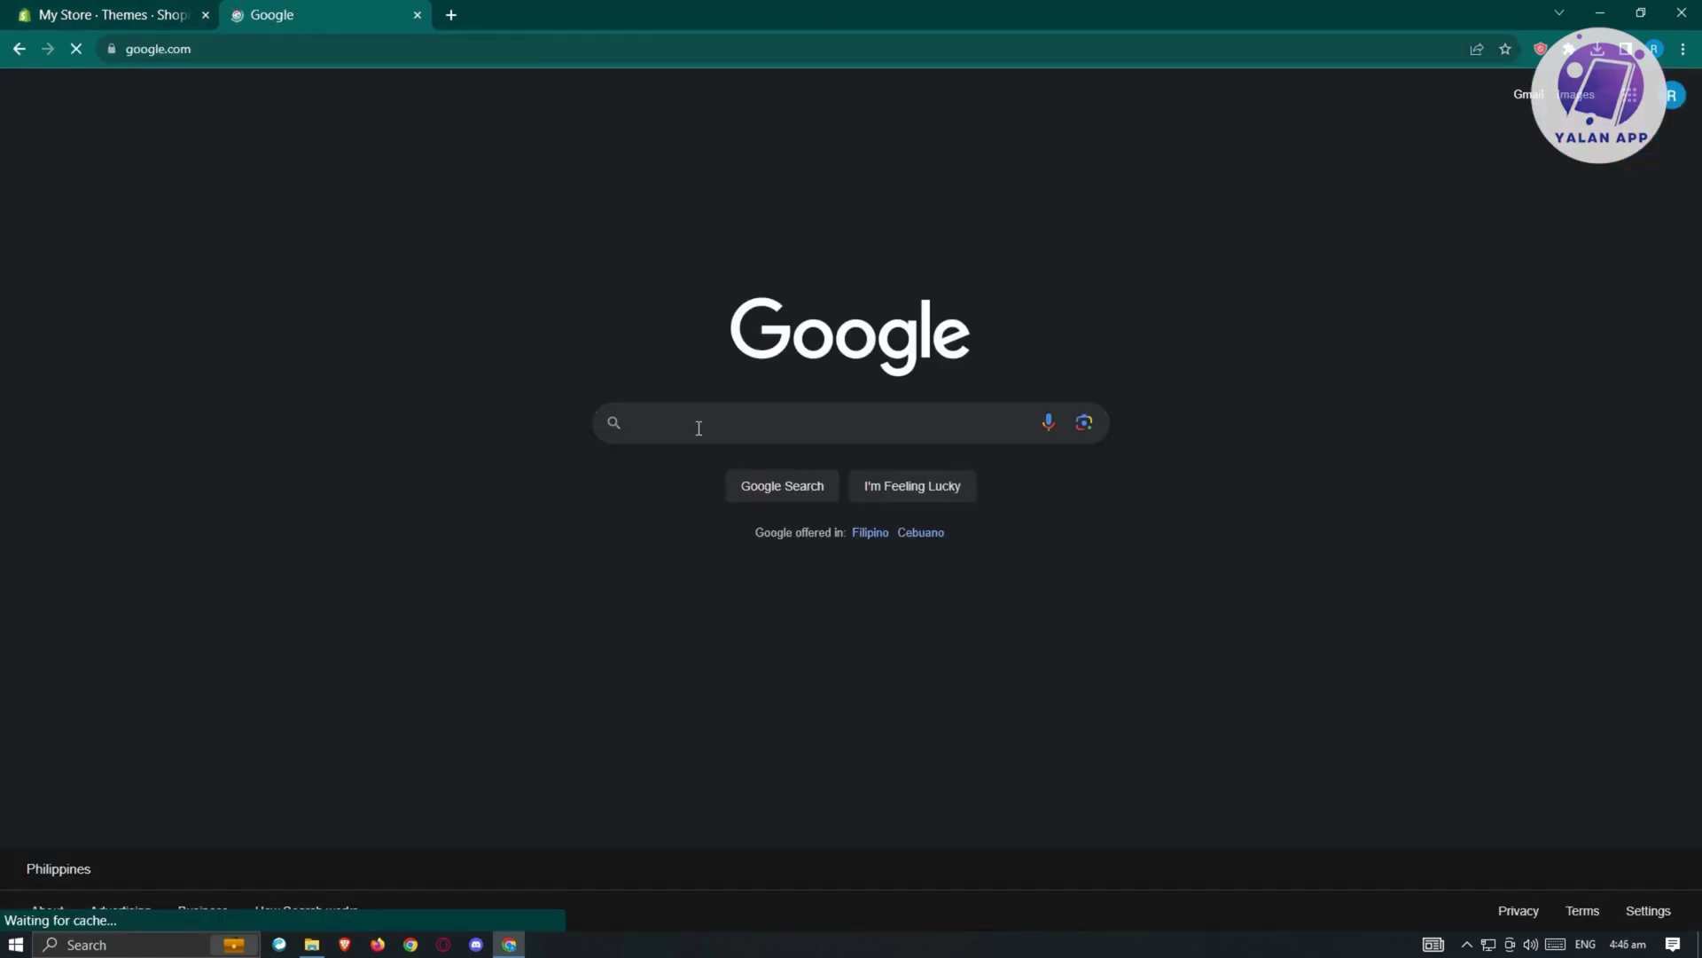
click(699, 428)
text(payoneer)
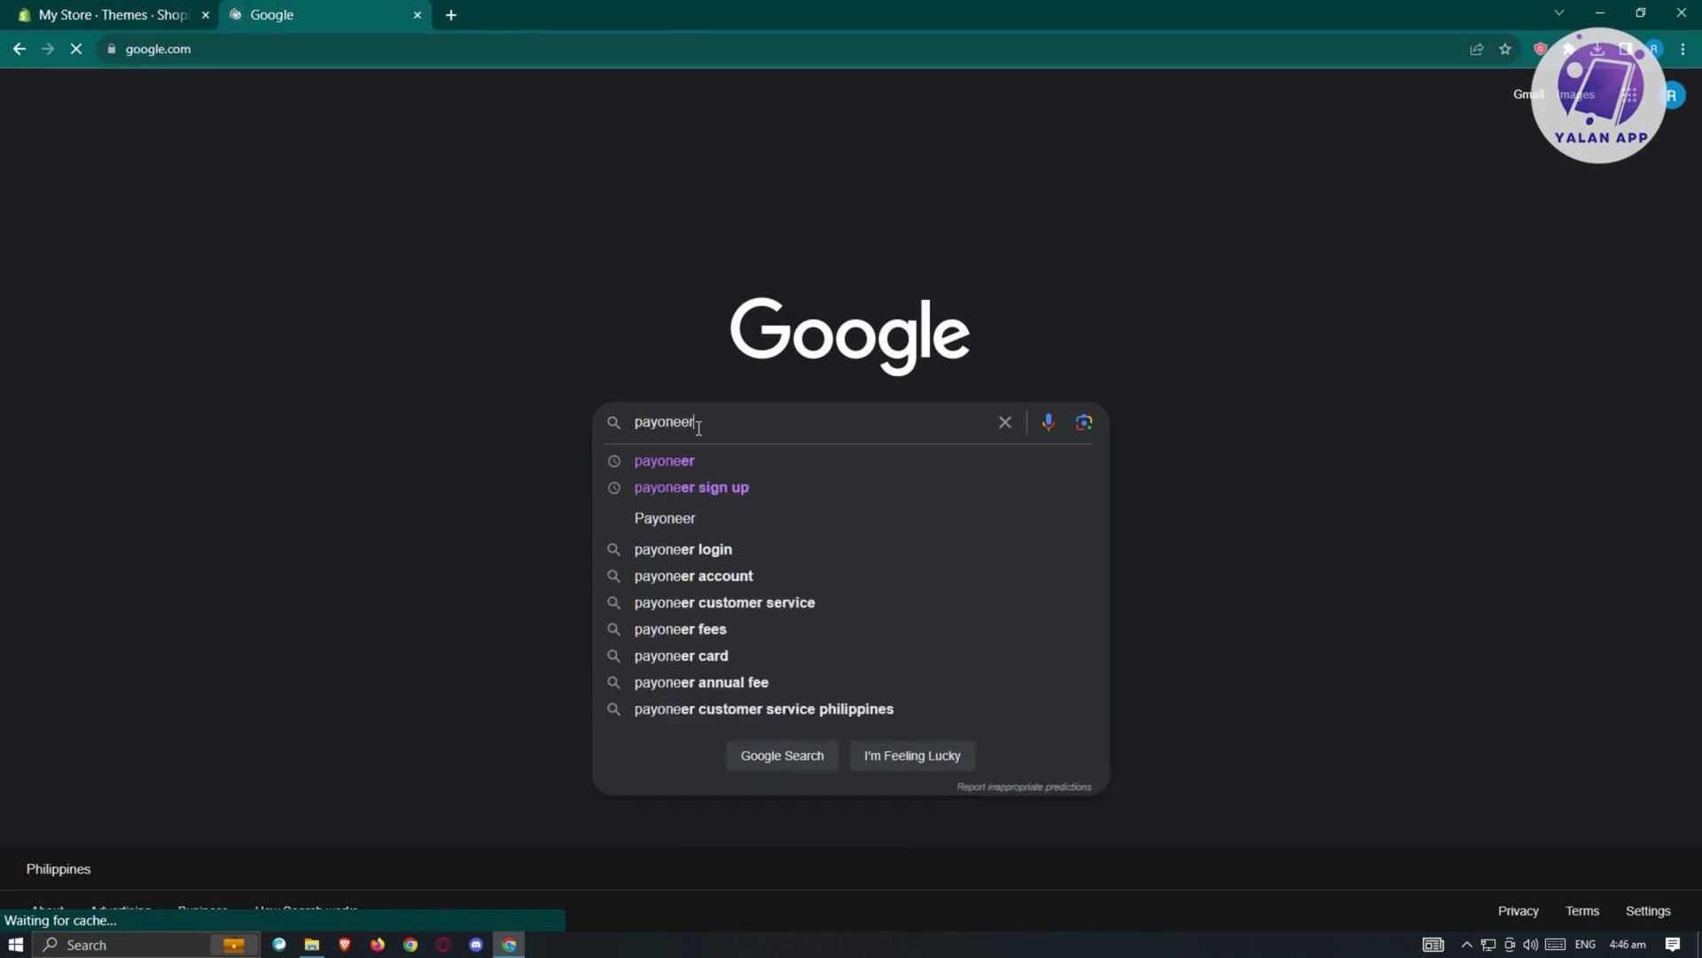
click(690, 463)
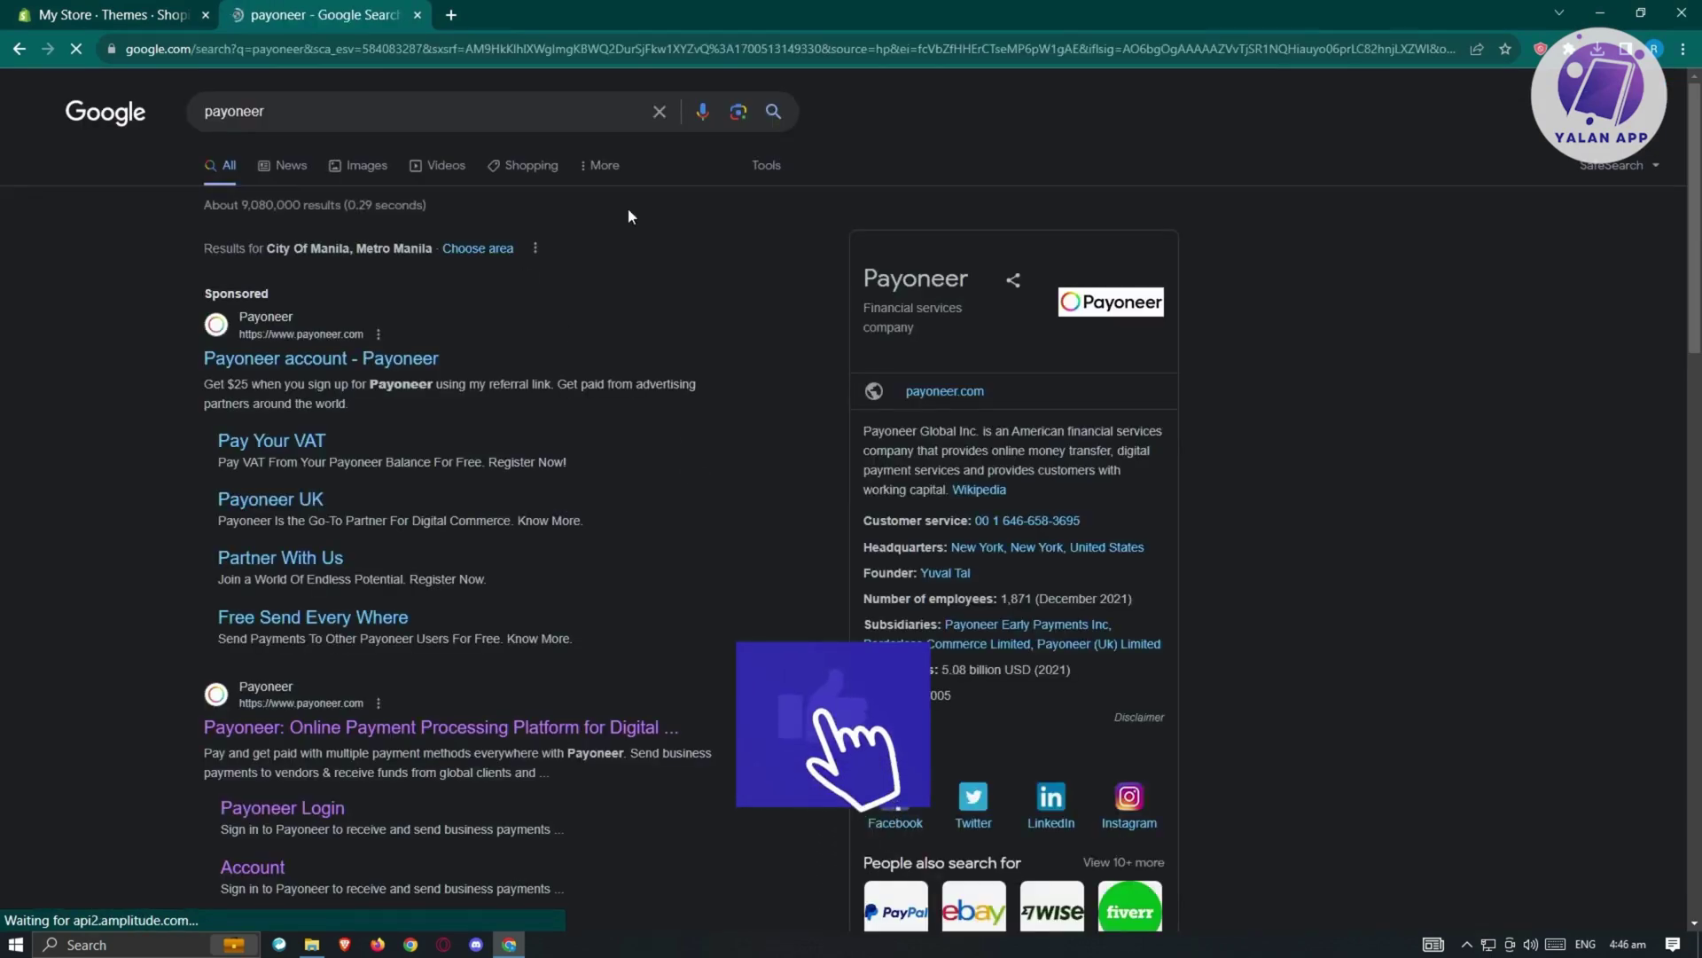
scroll(445, 608, down, 2)
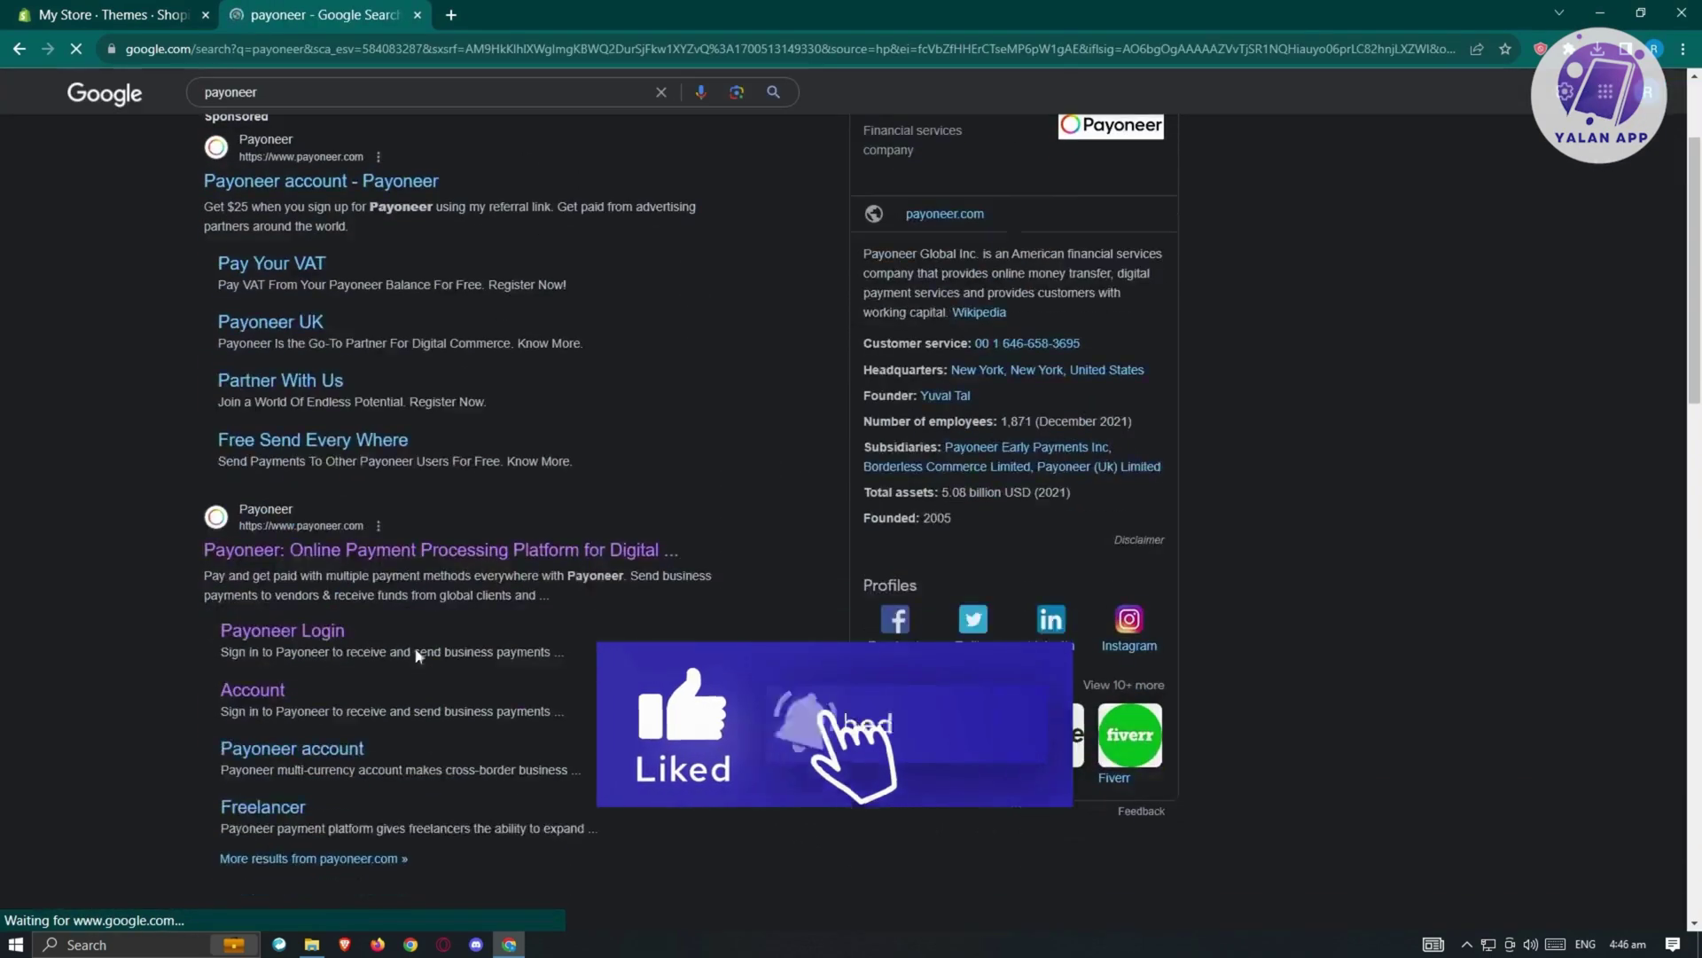
click(336, 557)
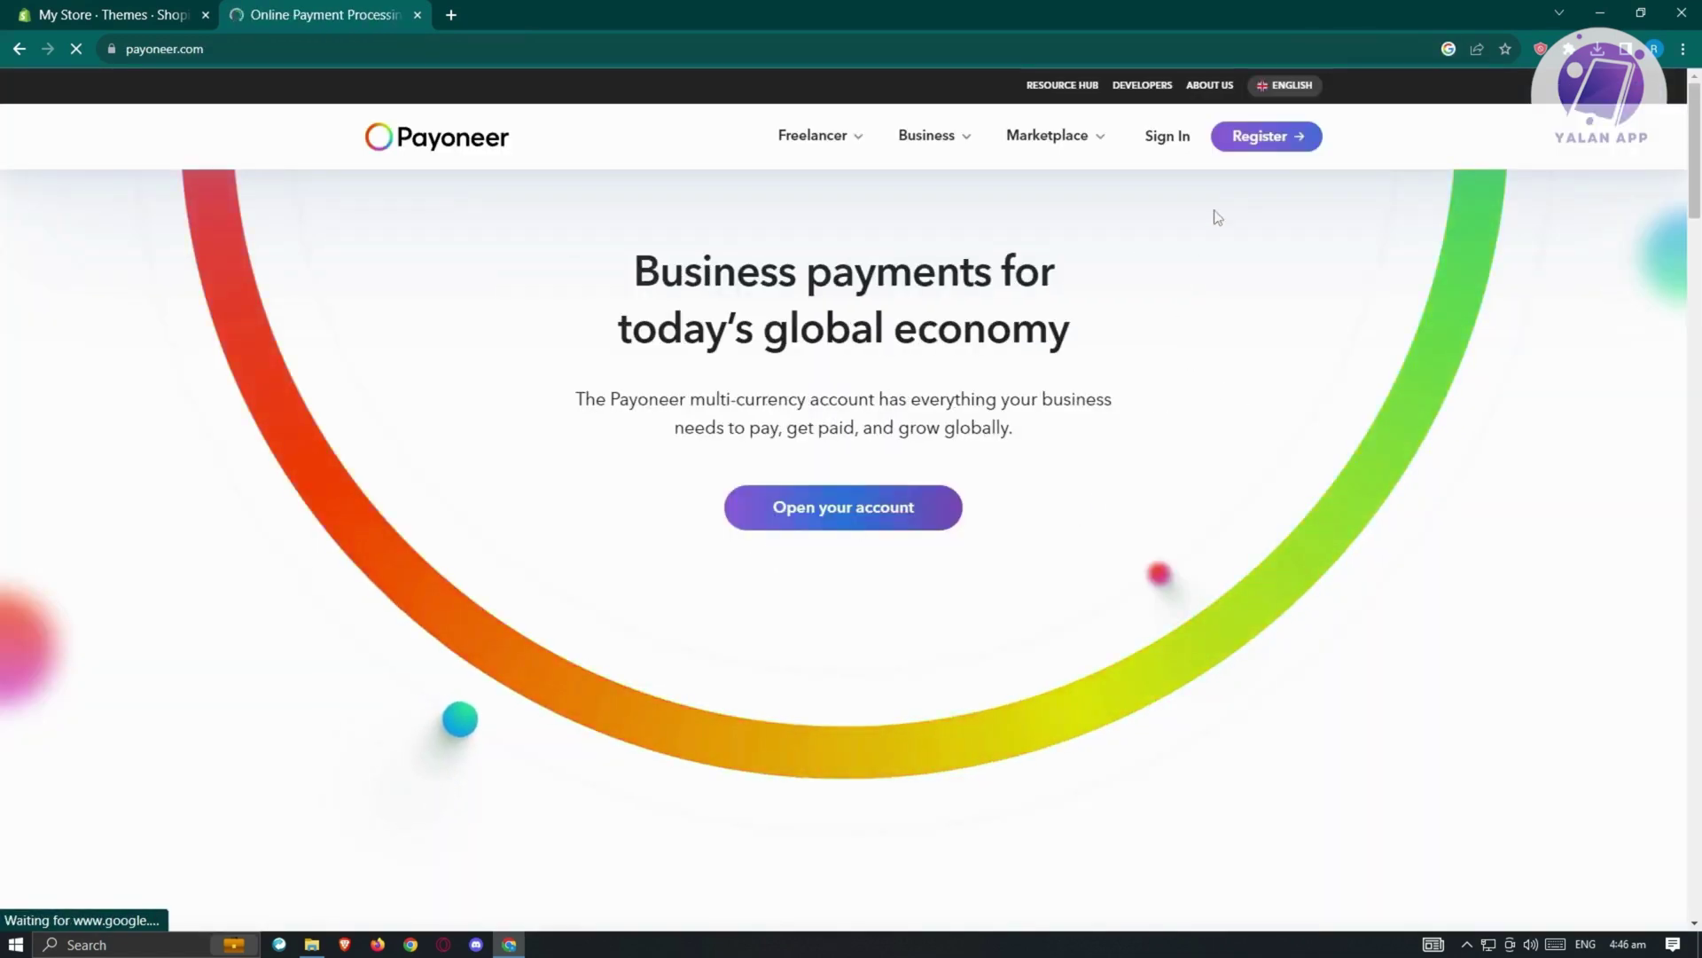
Start Payoneer registration and review the account-type cards, briefly checking the Shopify Themes tab.
click(1277, 149)
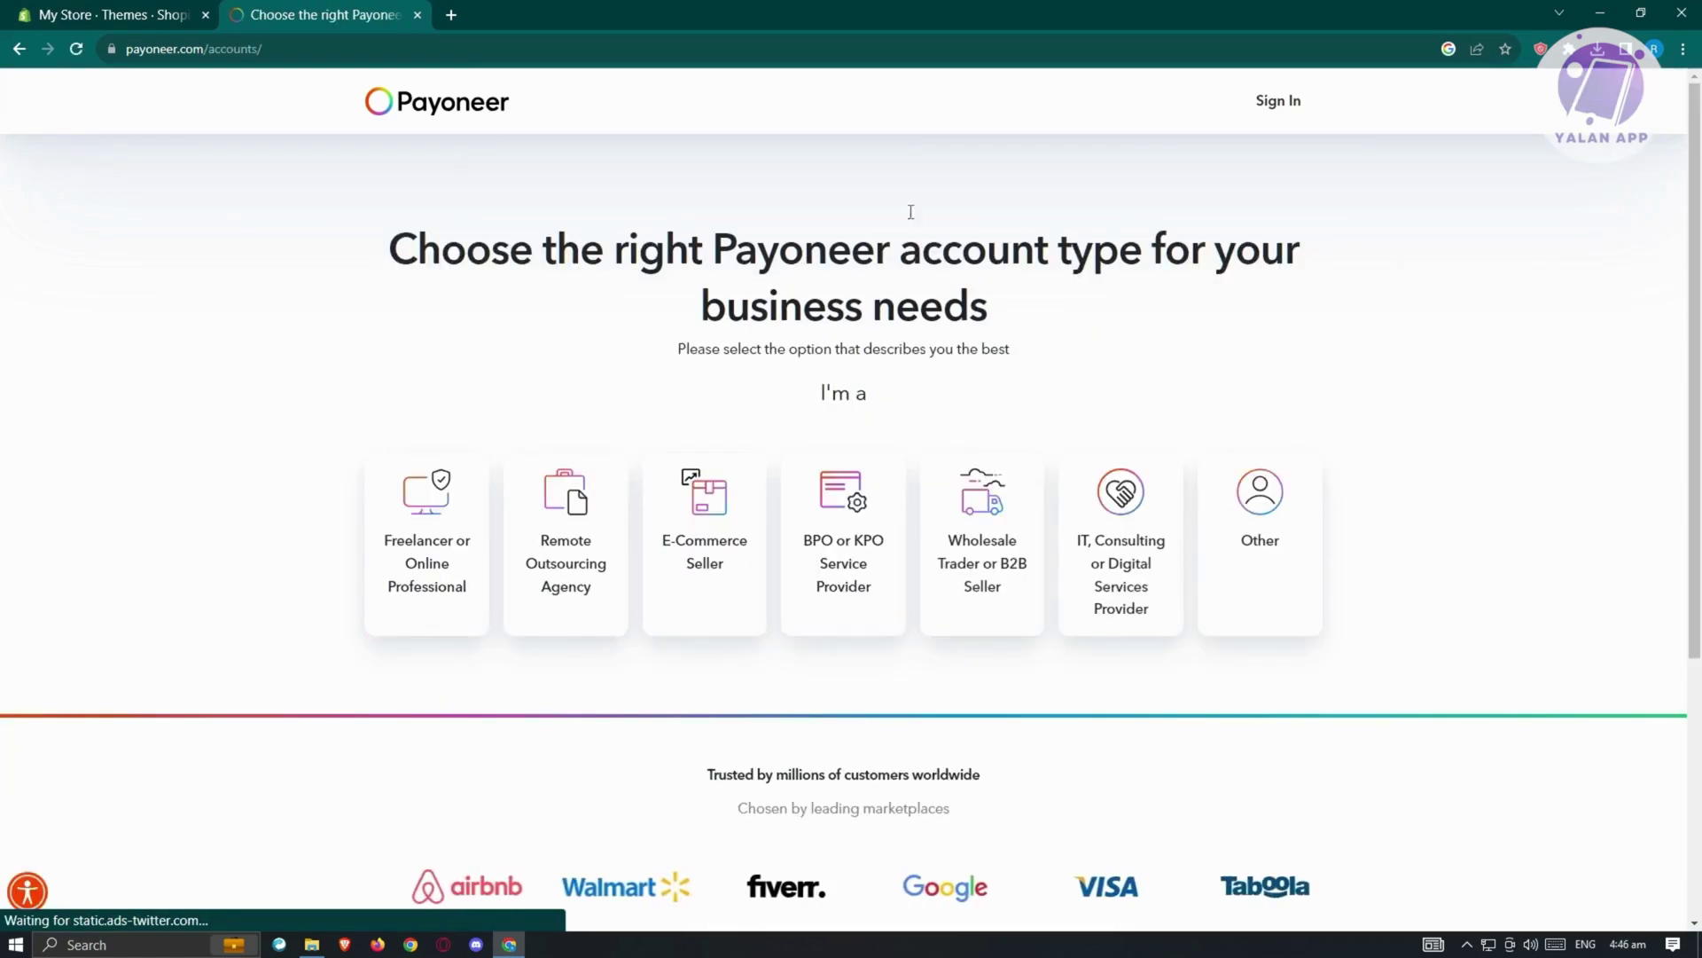
scroll(269, 625, down, 3)
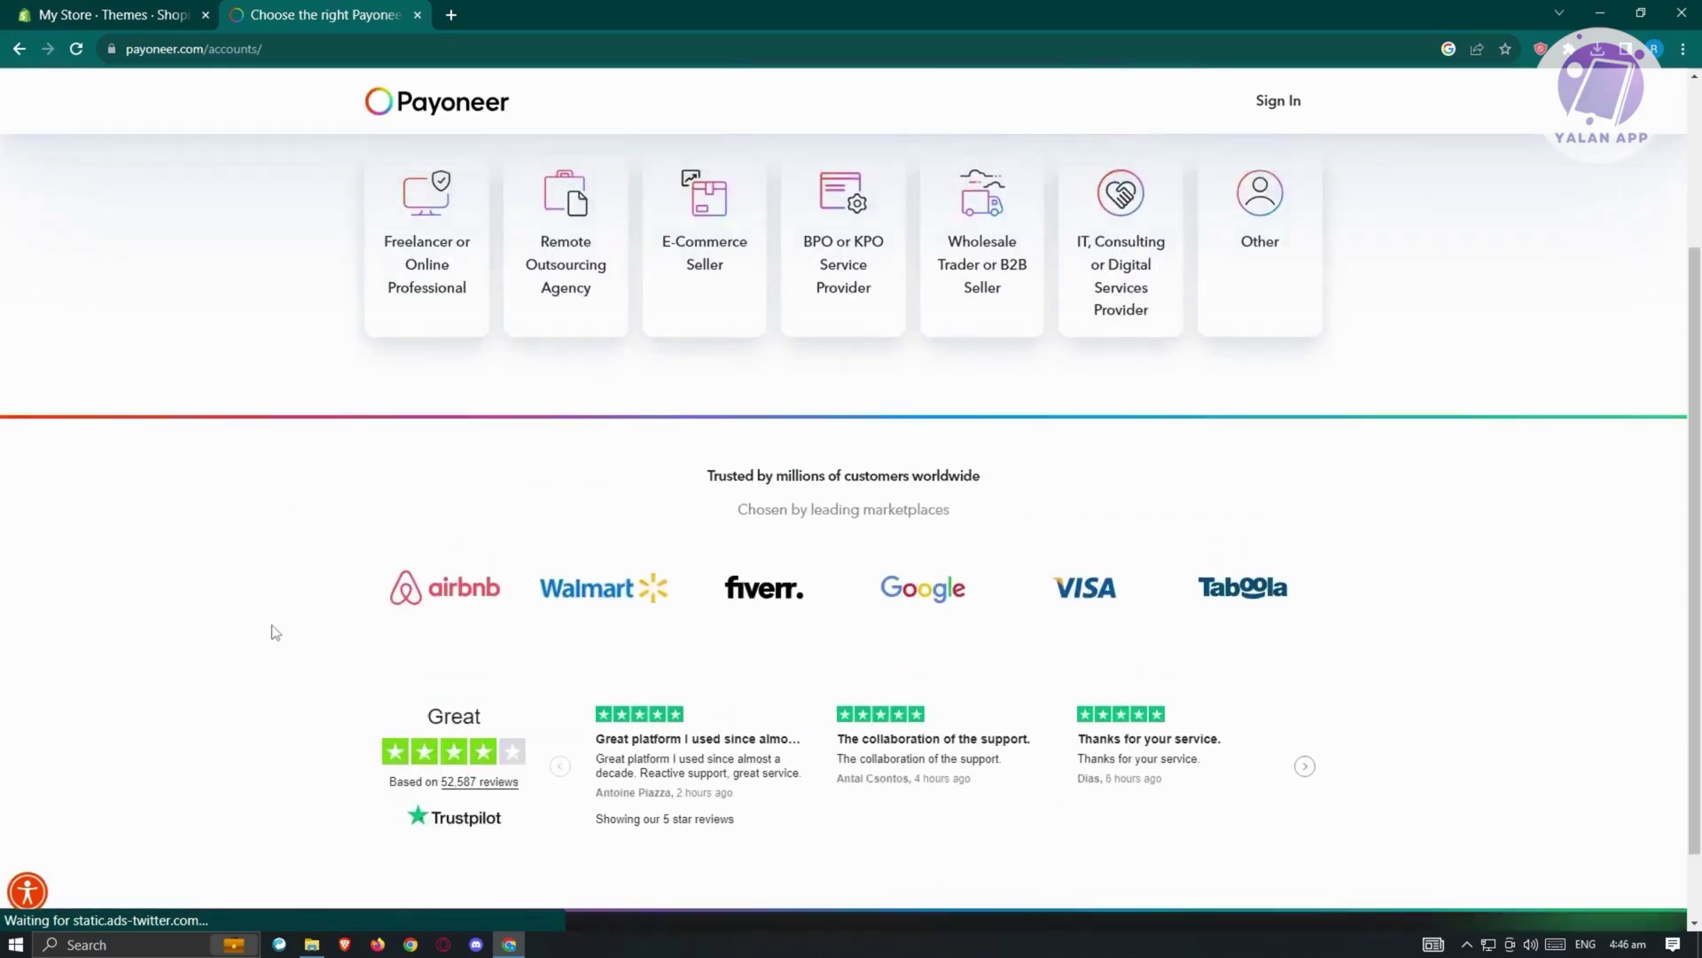
scroll(271, 629, up, 2)
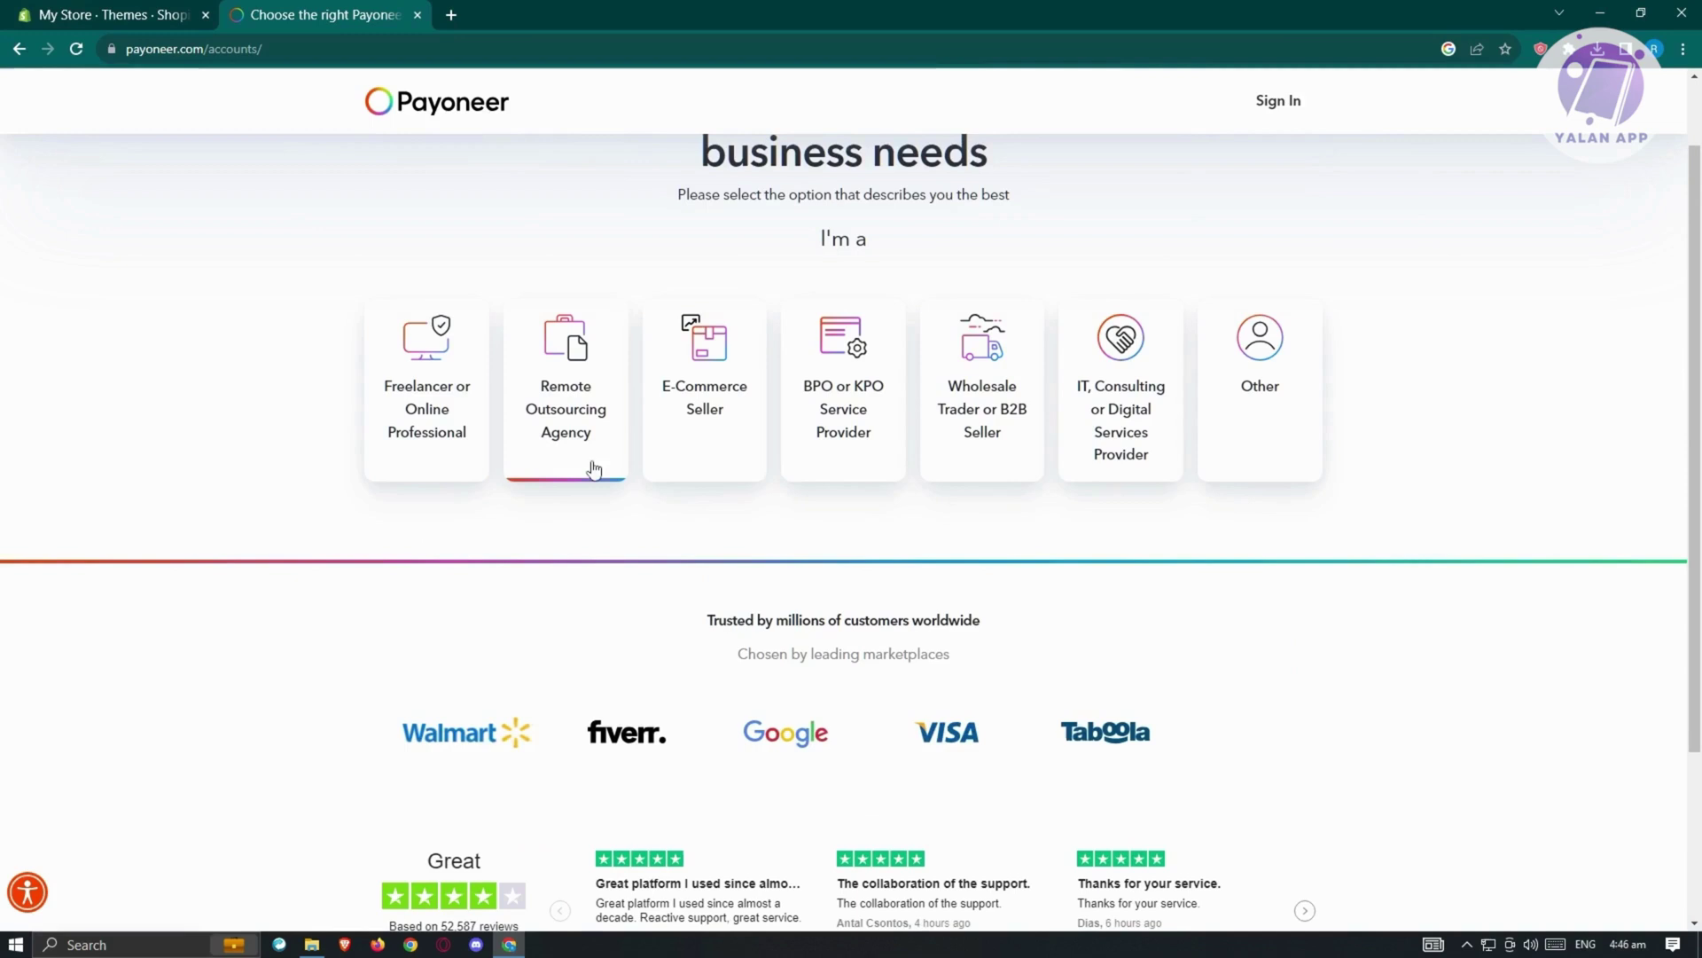
click(718, 427)
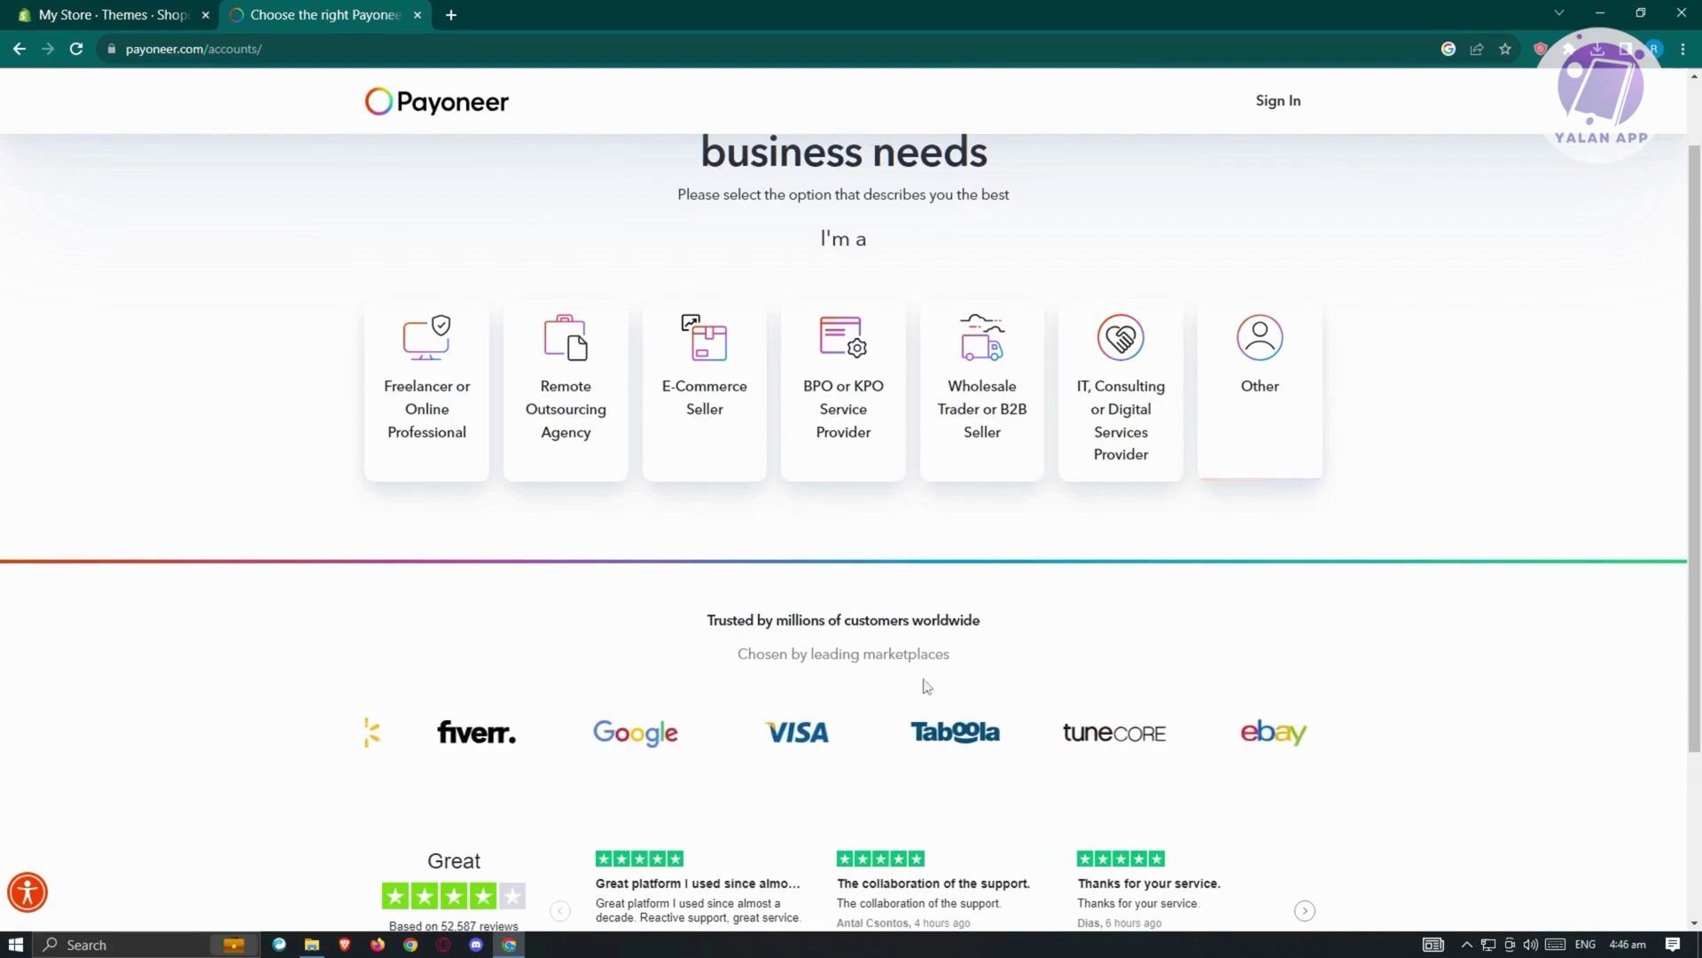
scroll(717, 581, up, 2)
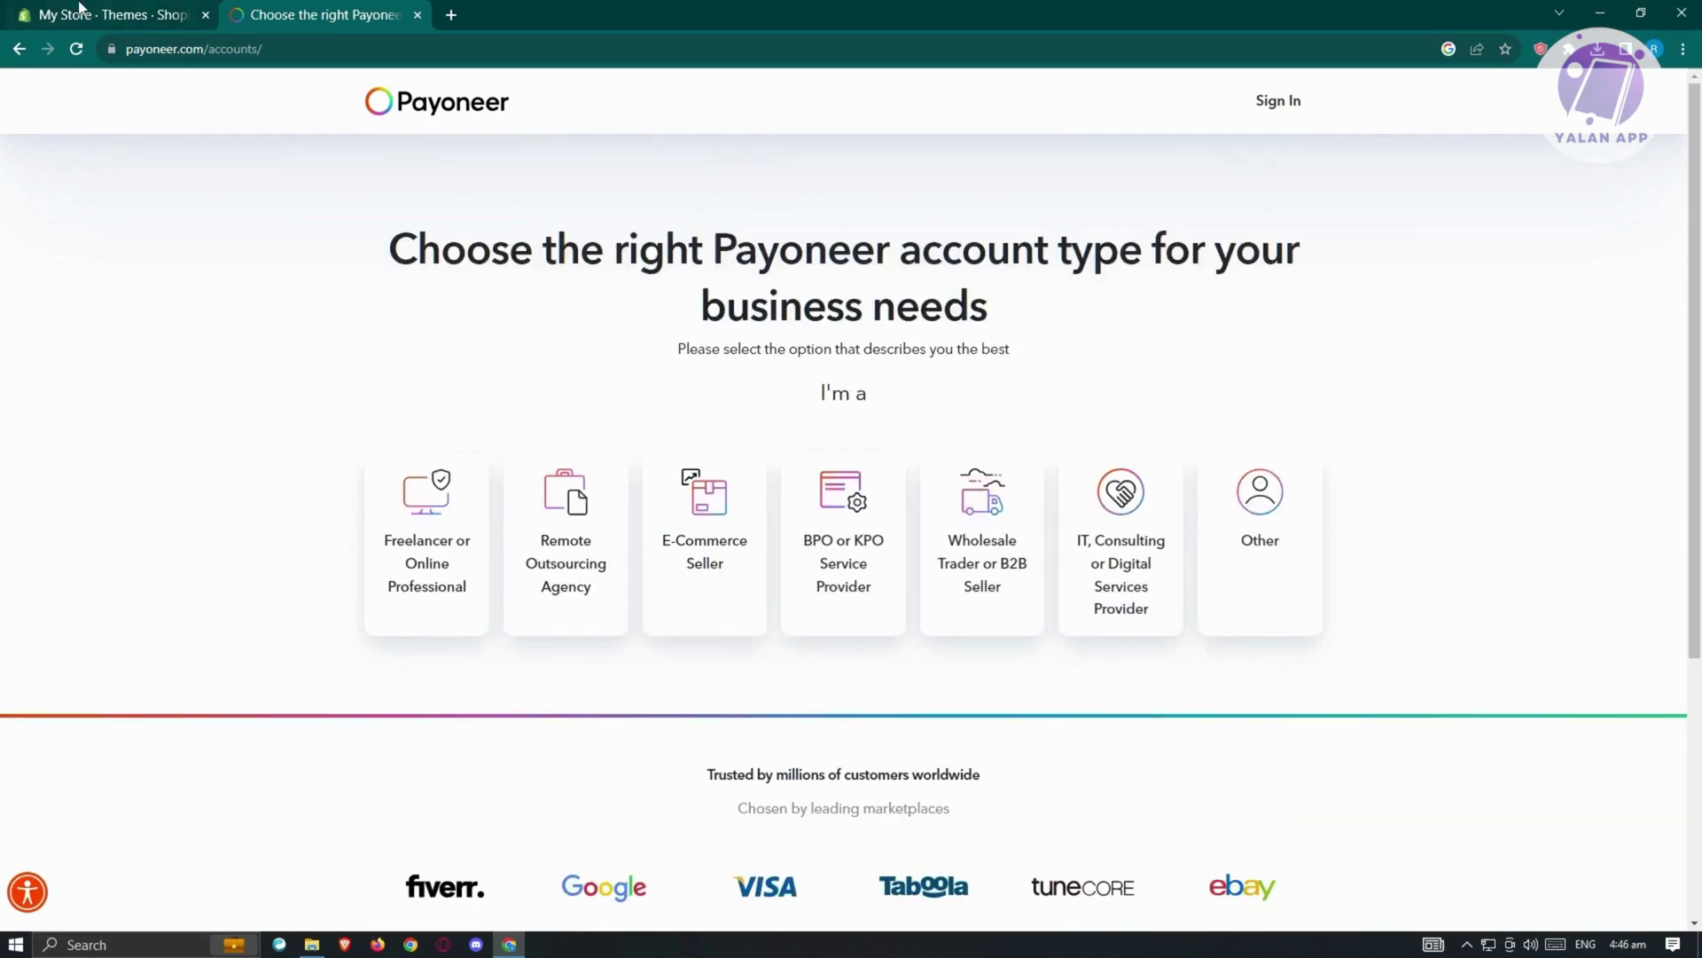
click(115, 19)
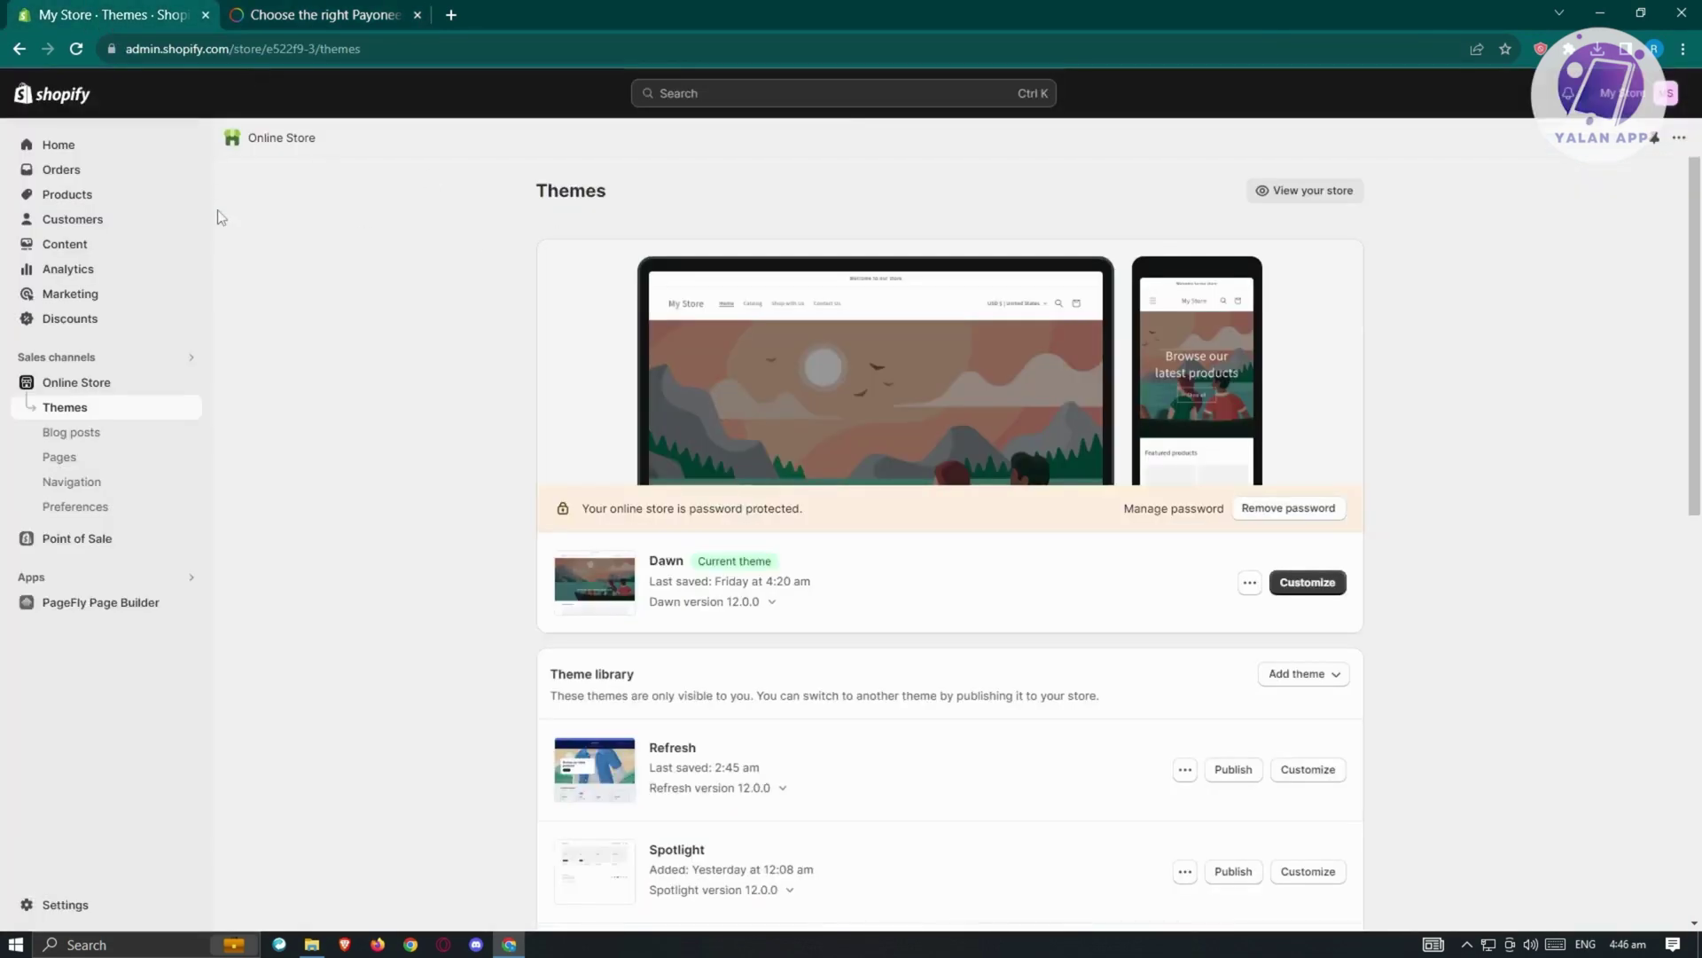
click(301, 12)
Pick E-Commerce Seller with $10,000-$19,999 monthly payments, then return to the Shopify Themes tab.
click(691, 592)
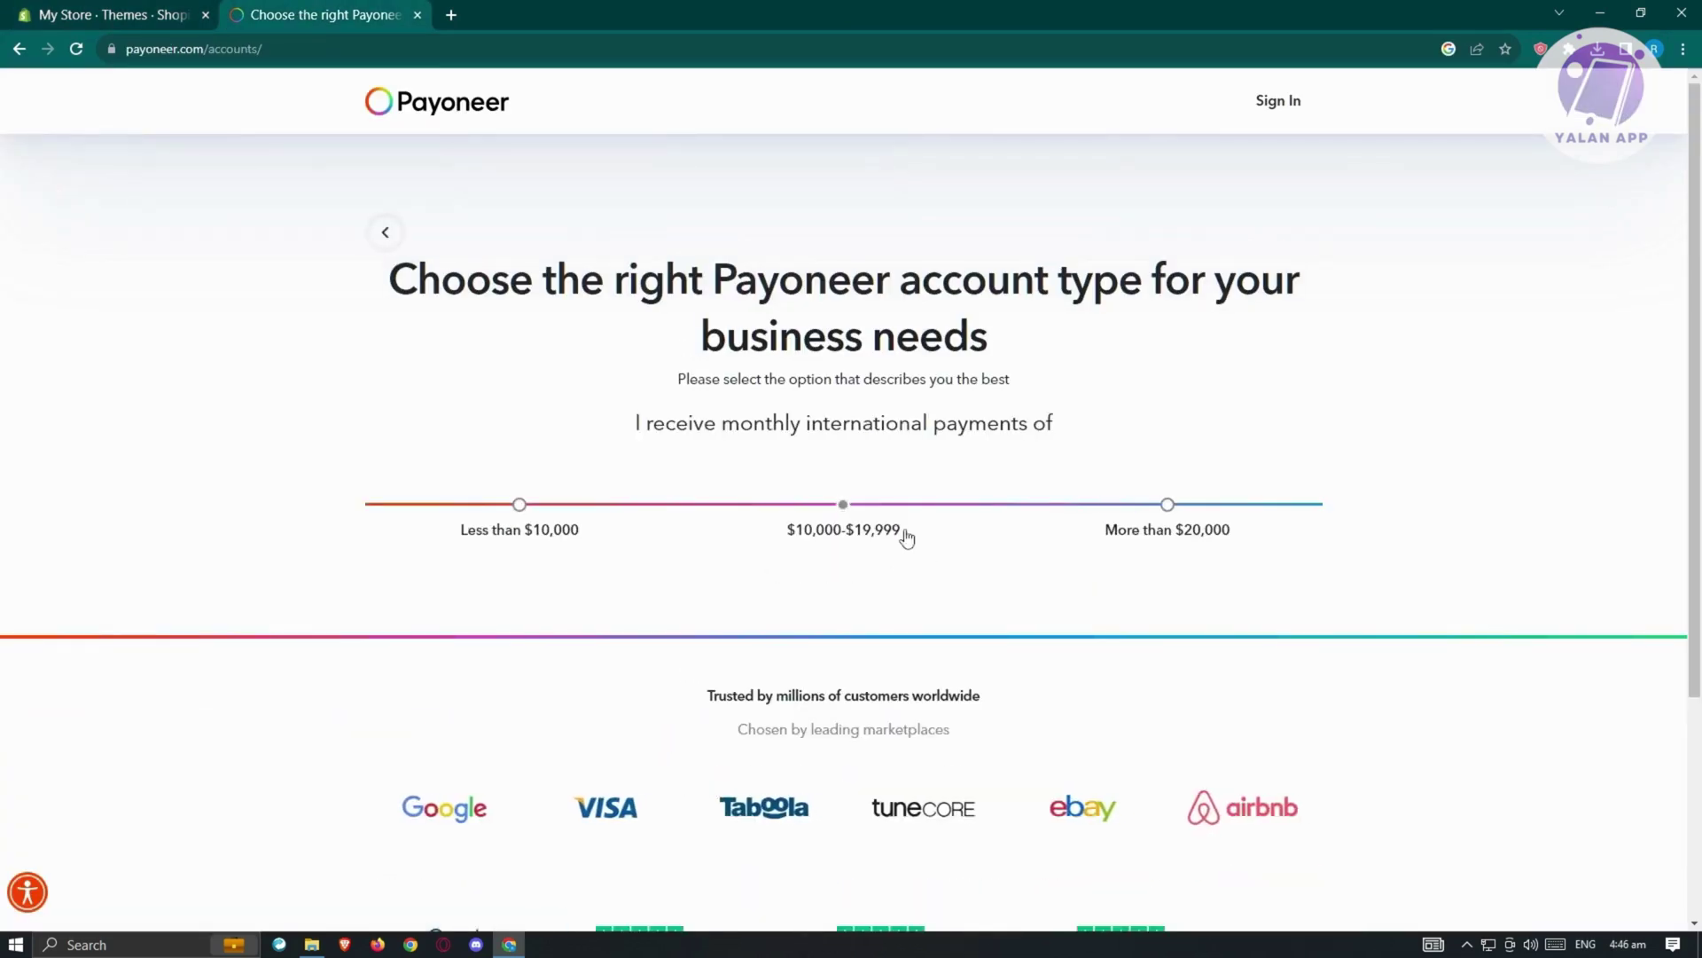
click(1168, 505)
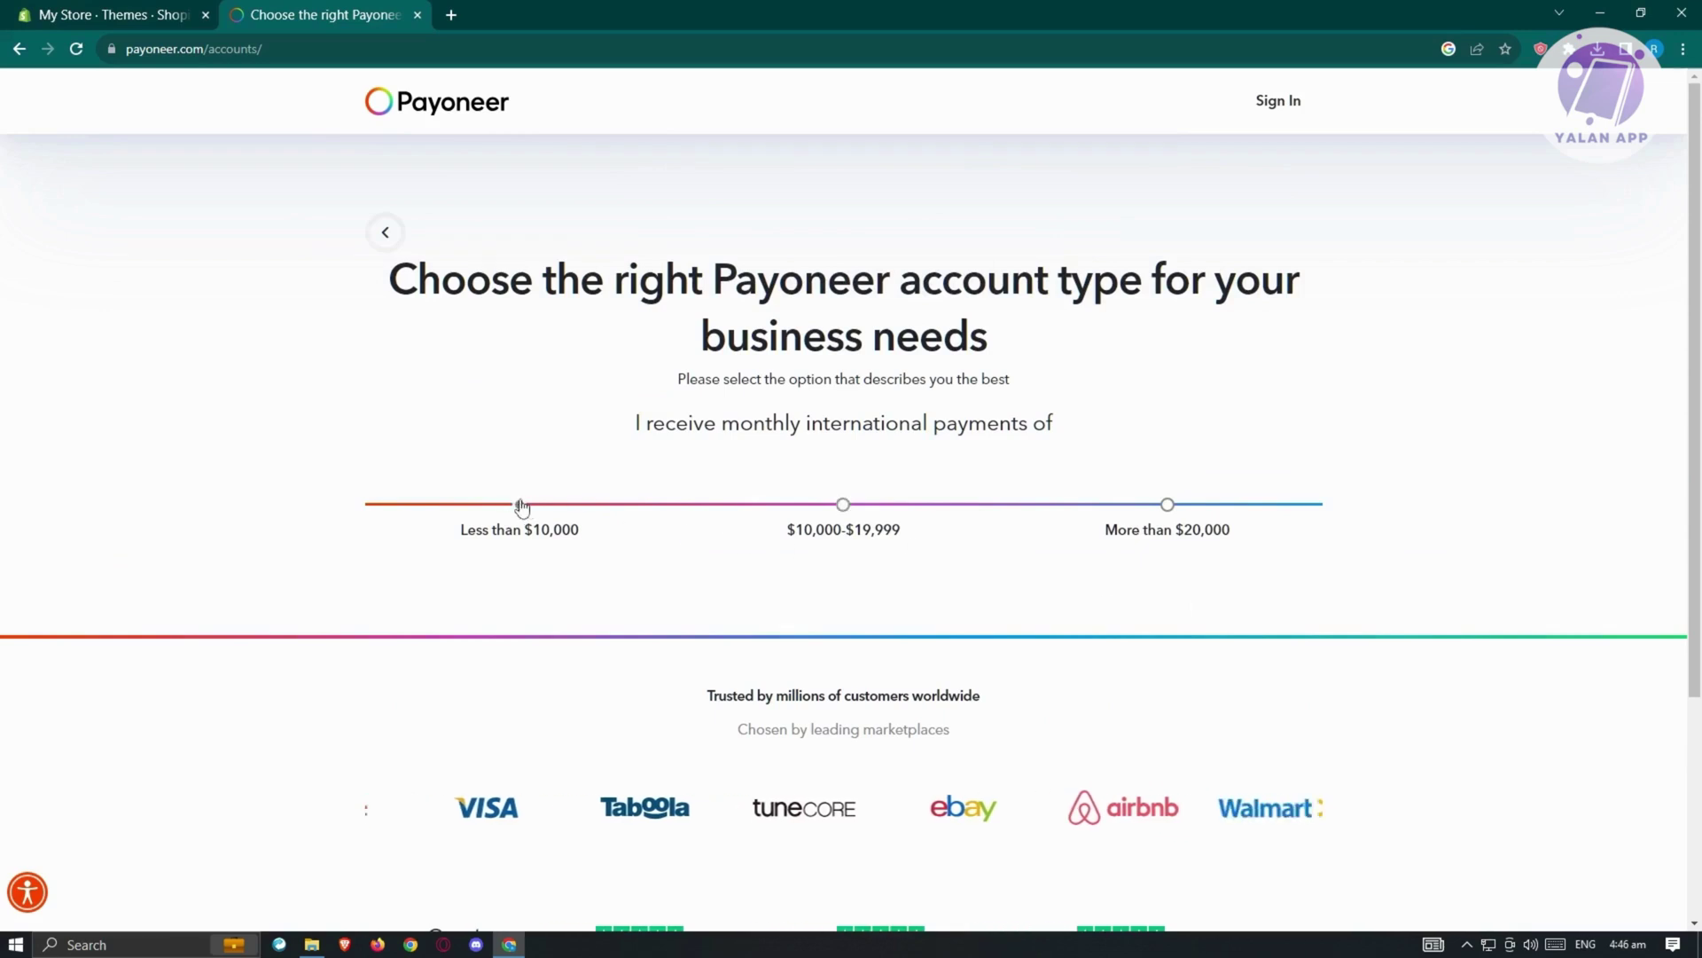
click(858, 518)
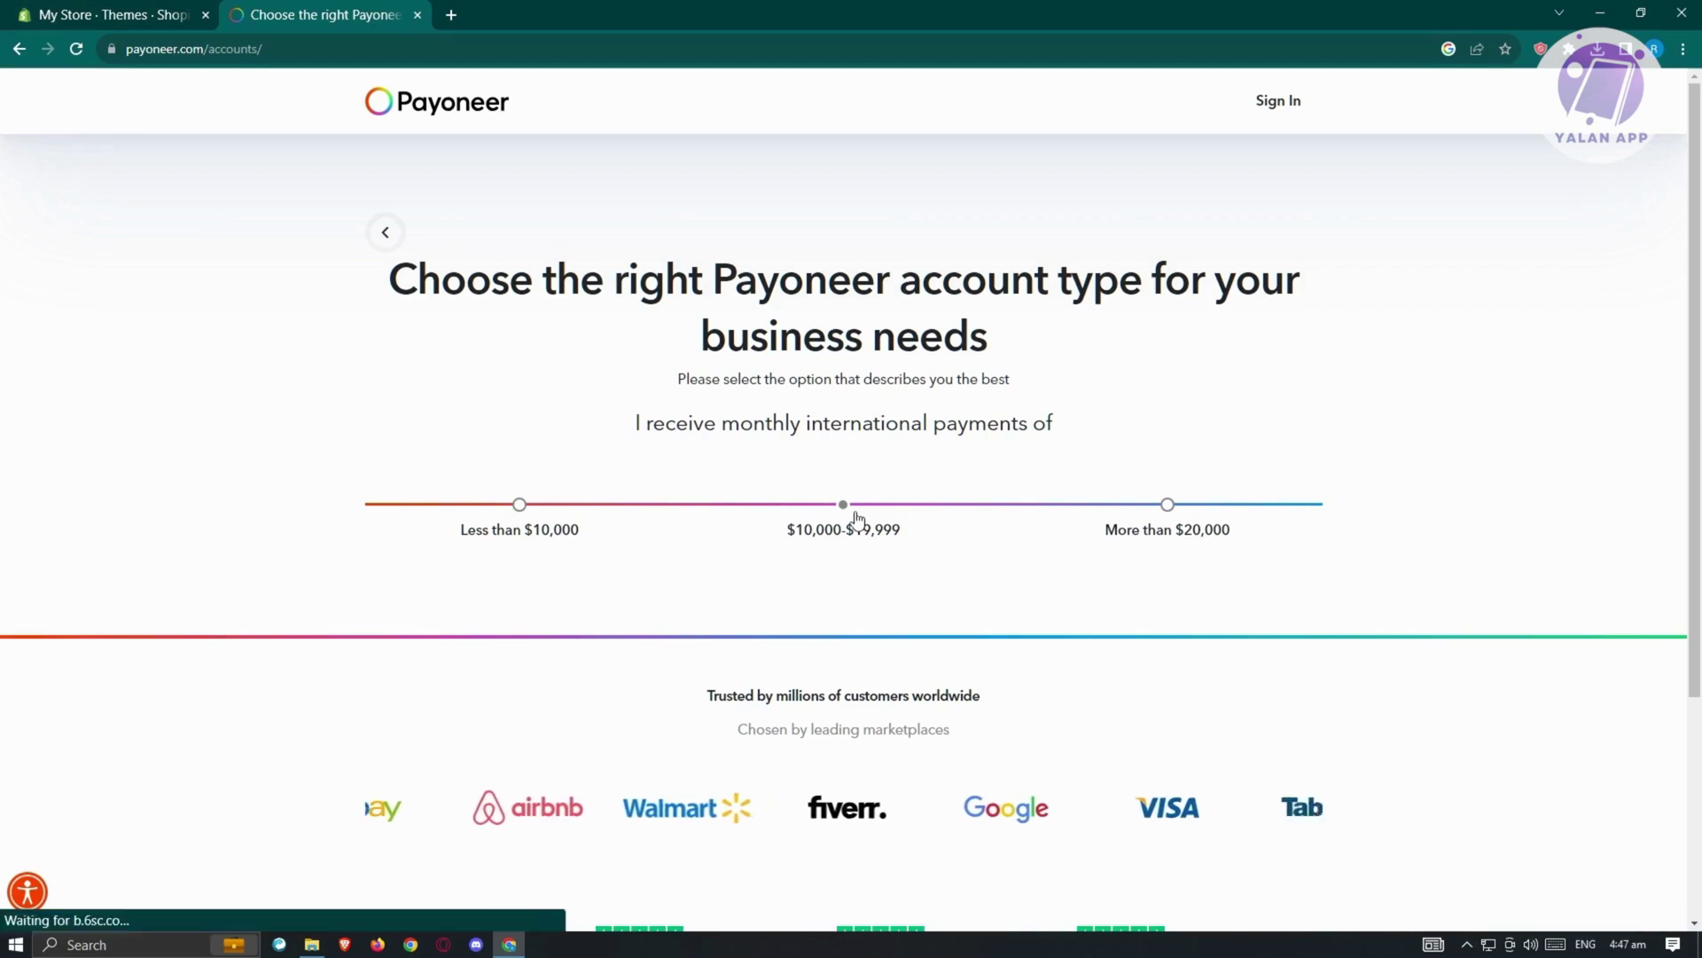
click(131, 8)
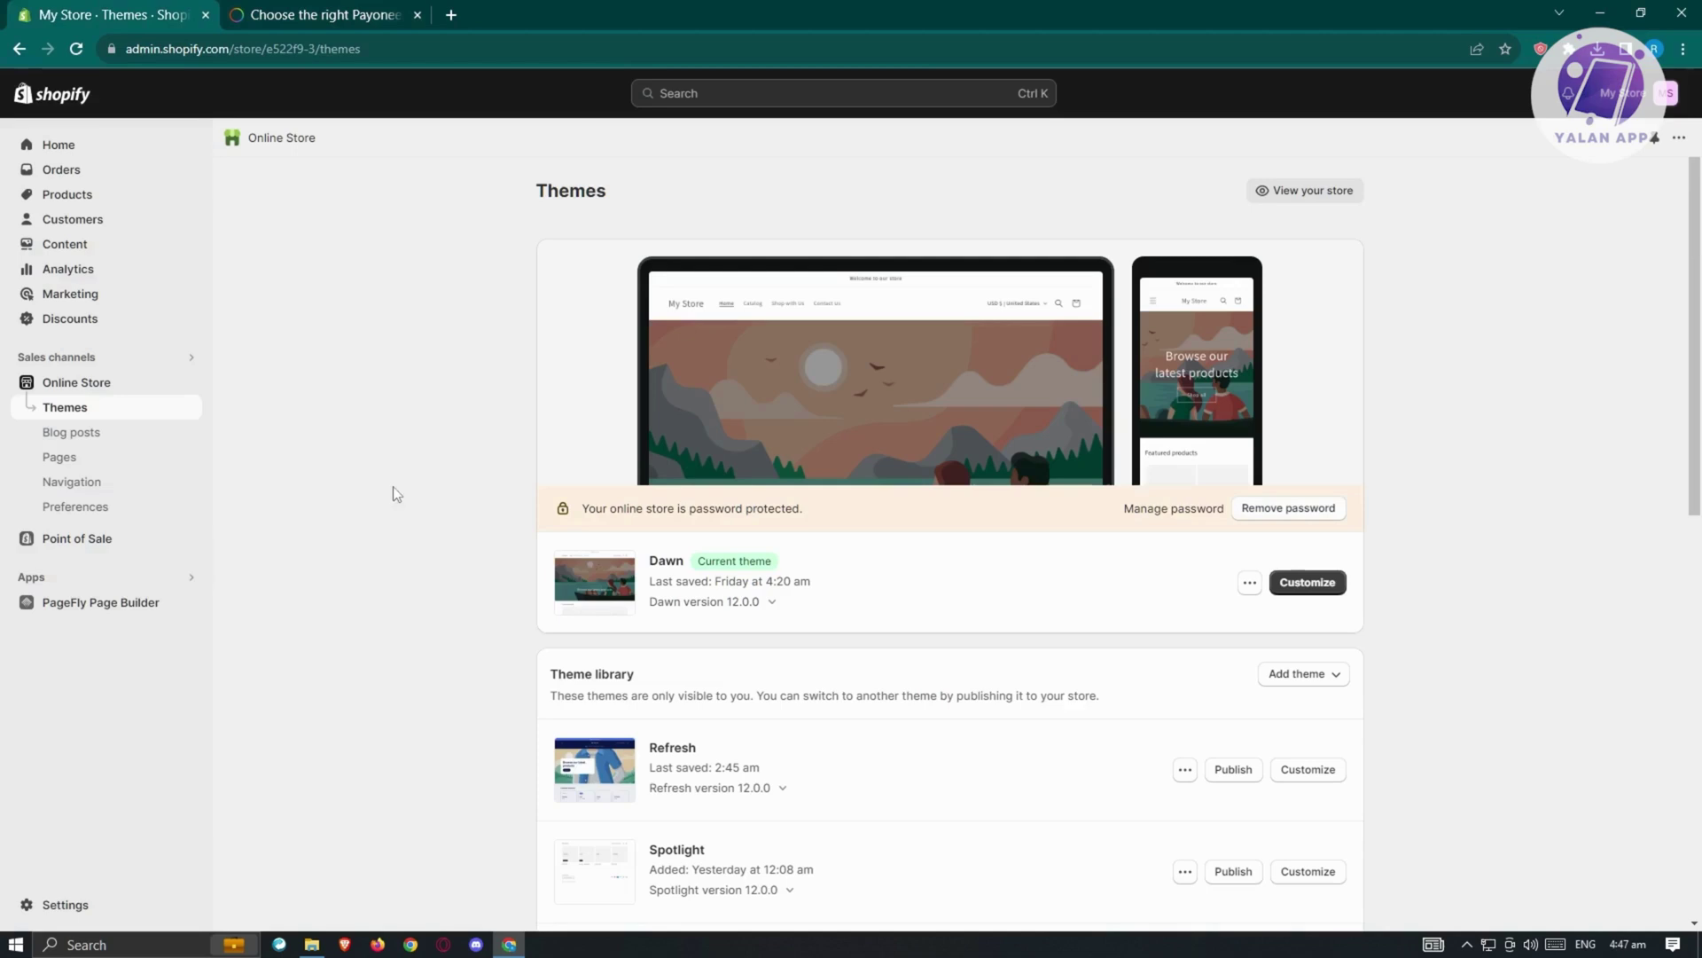
Close the Payoneer tab and go to Shopify's Payments settings.
click(417, 16)
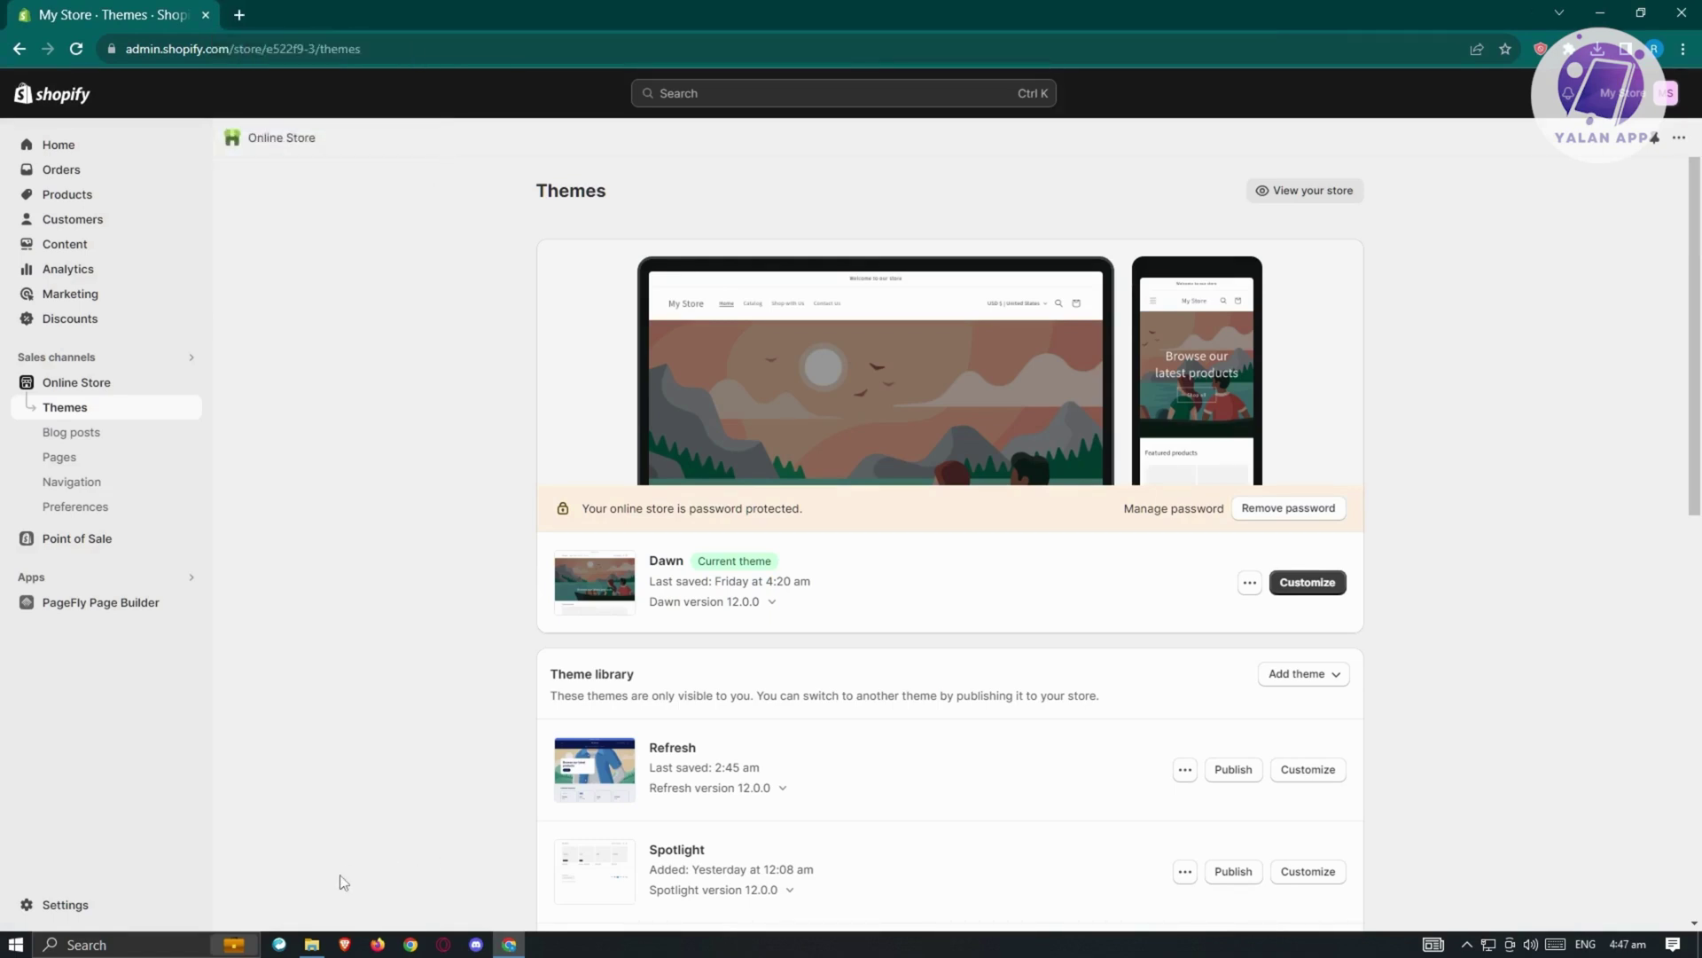
click(71, 904)
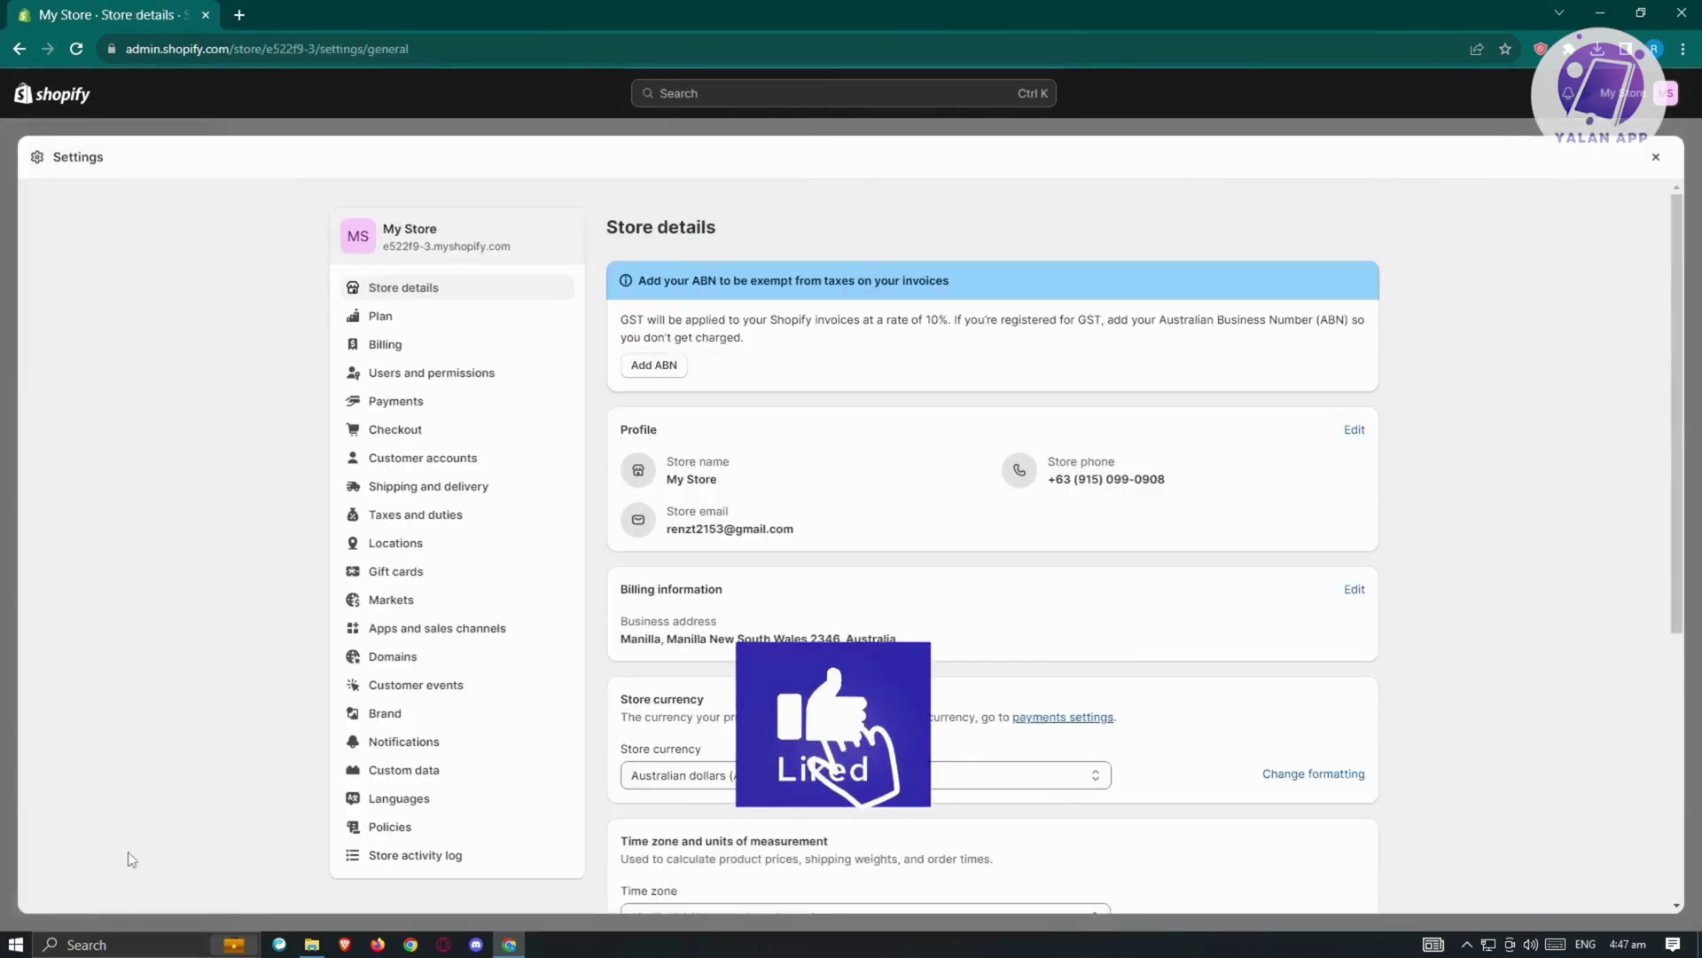
click(411, 404)
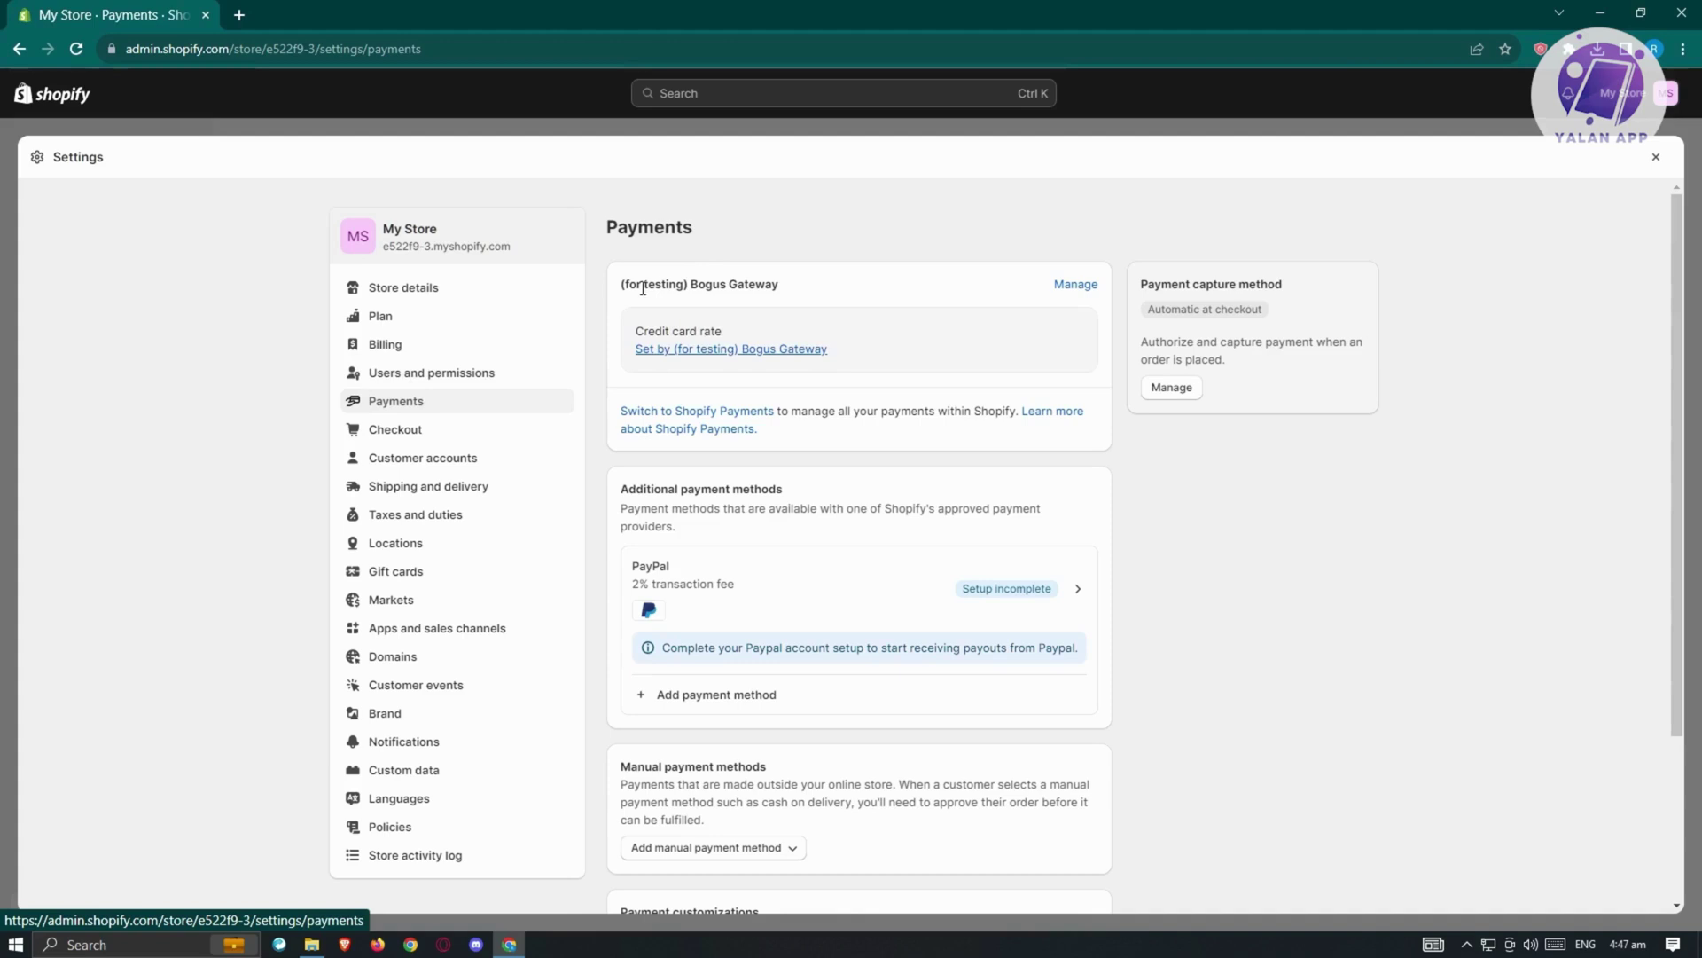
Highlight the Bogus Gateway provider and the Additional payment methods heading.
drag(785, 285, 691, 284)
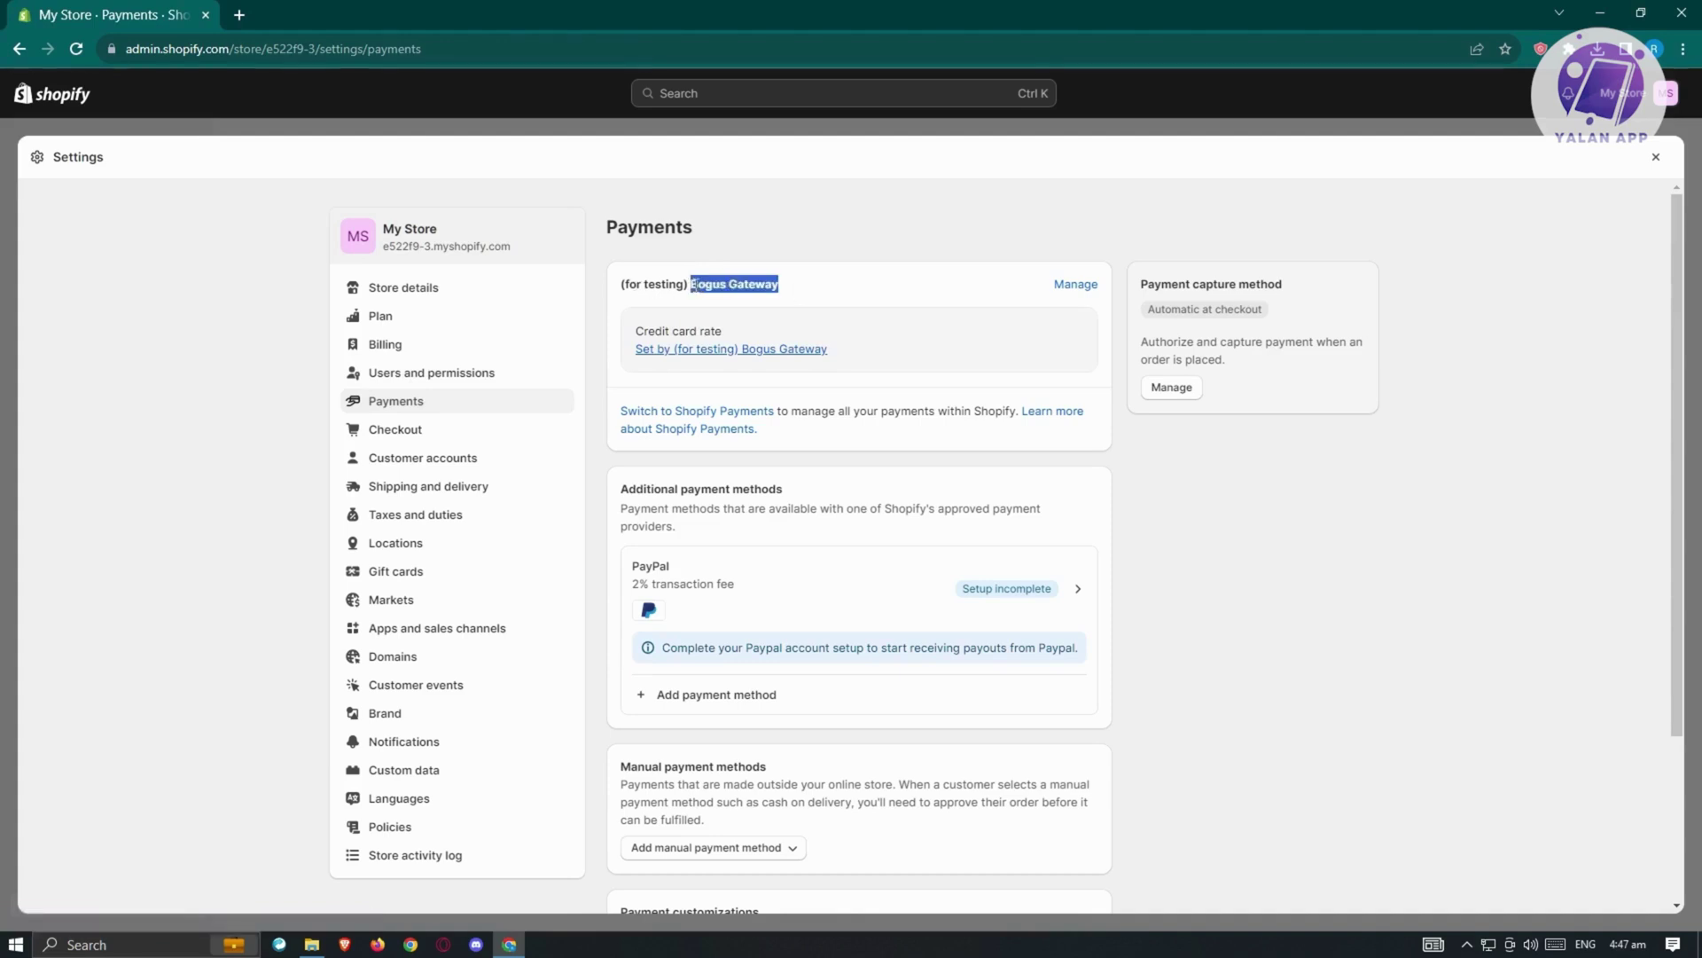
drag(618, 492, 798, 496)
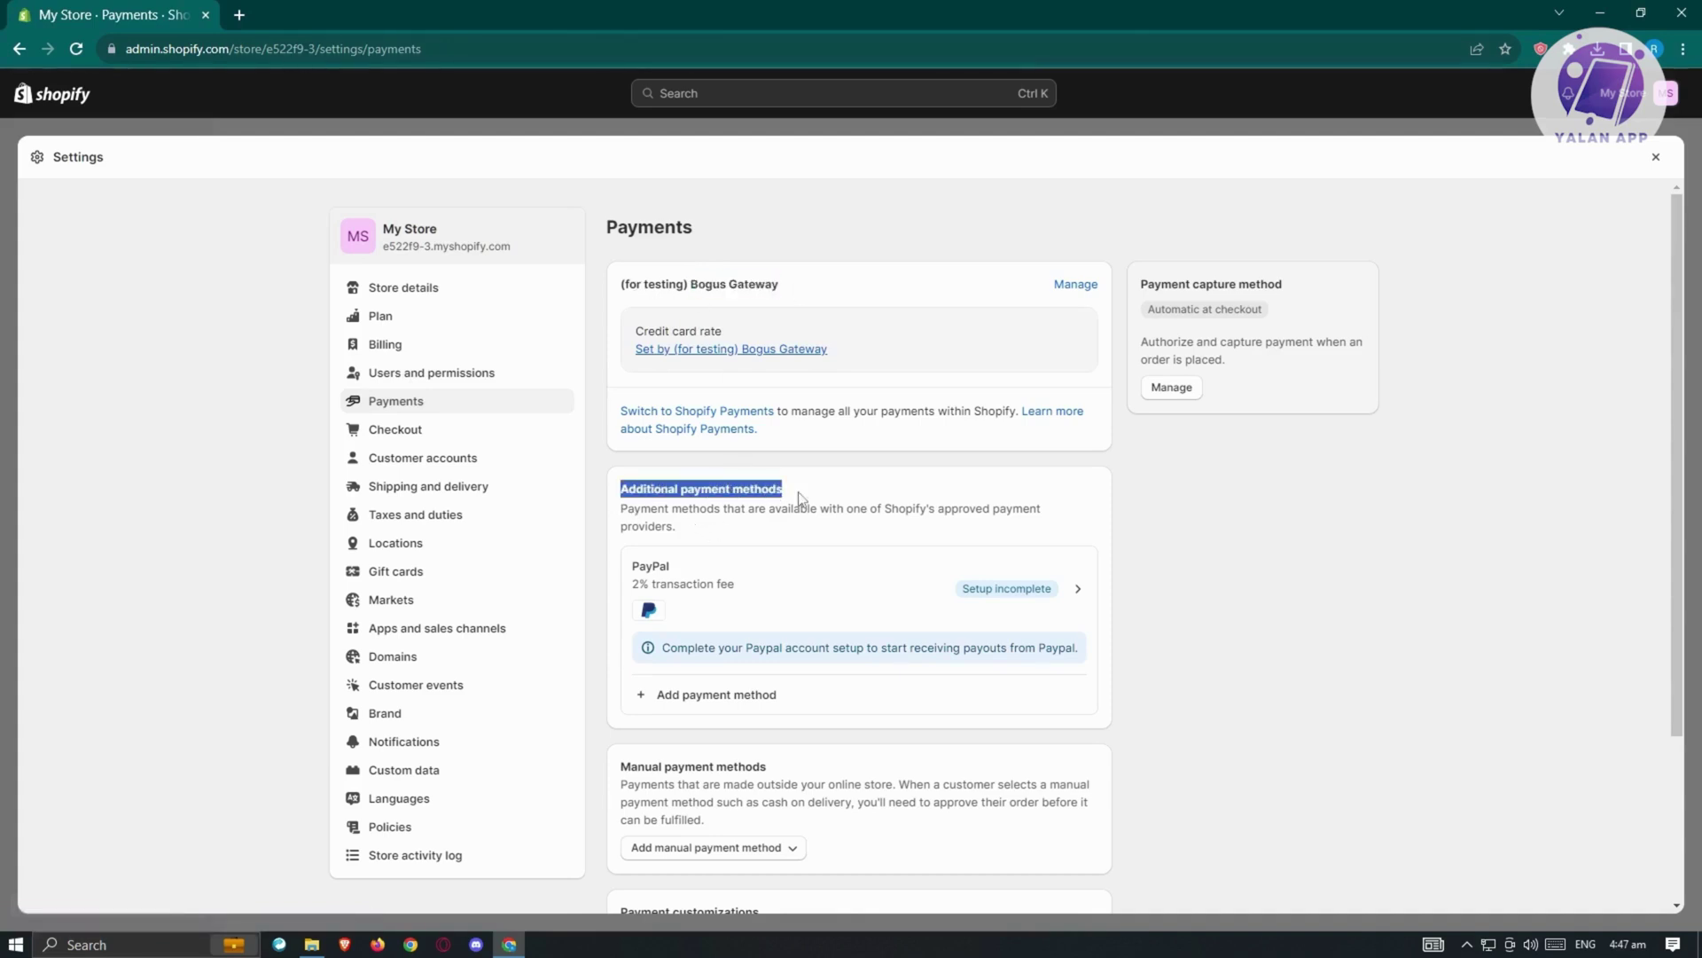
click(1309, 563)
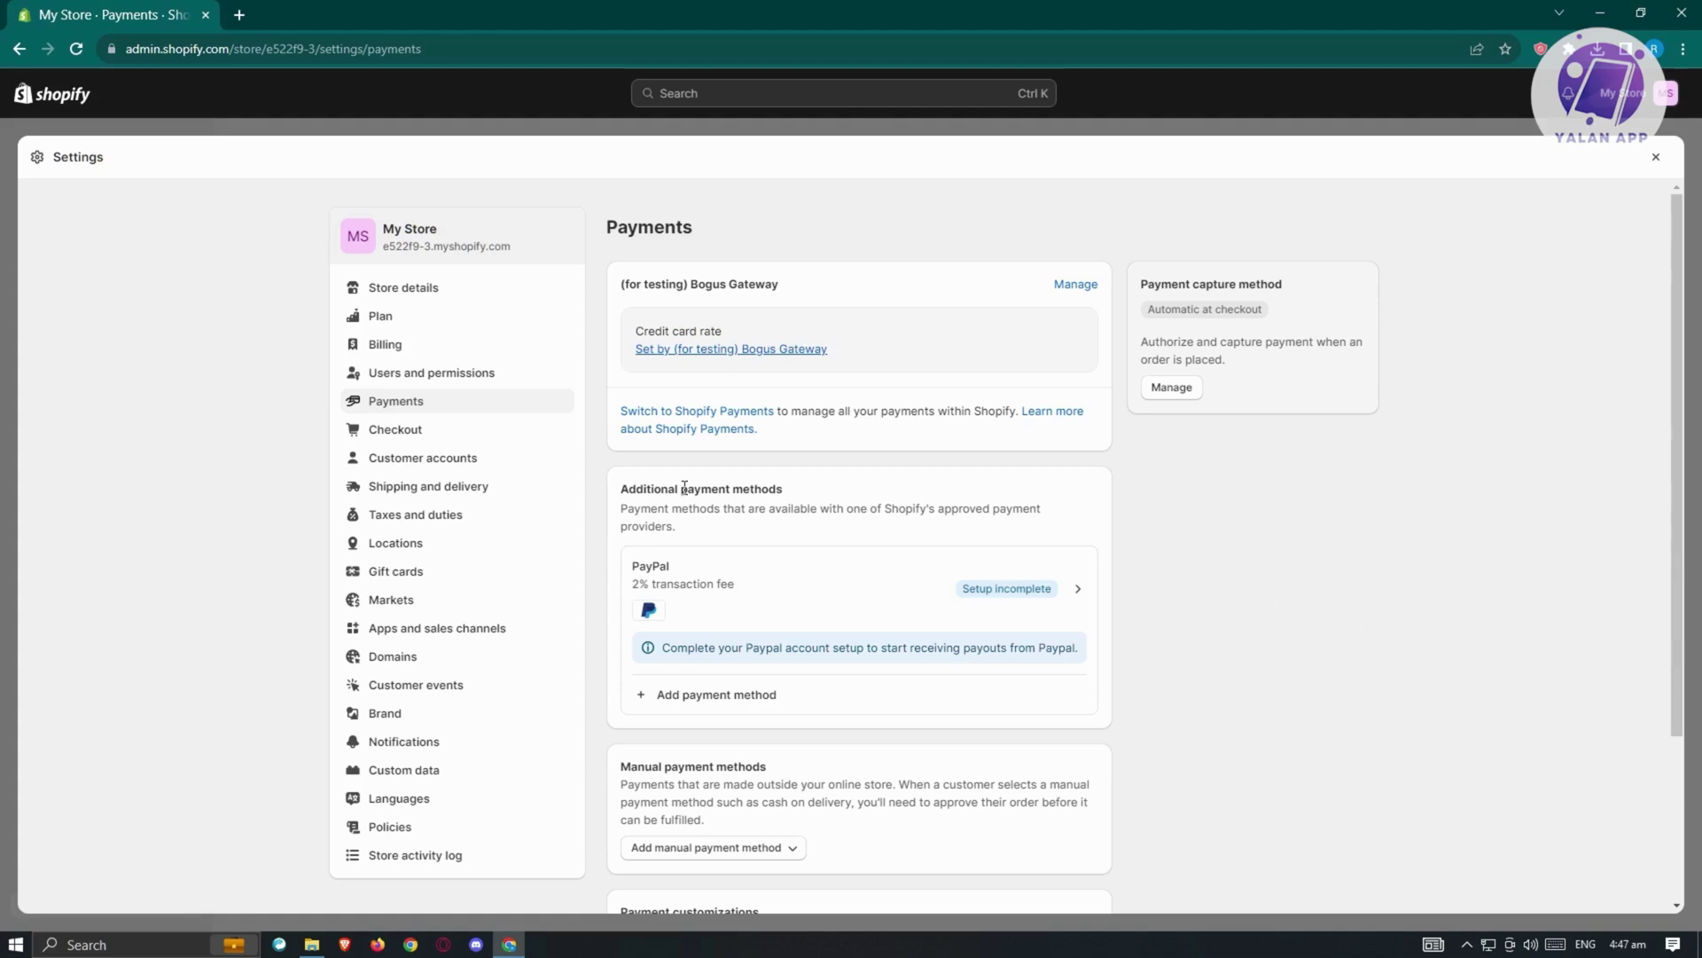
drag(620, 495, 835, 484)
Add a payment method by searching providers for 'payoneer' and open Payoneer Checkout.
click(715, 695)
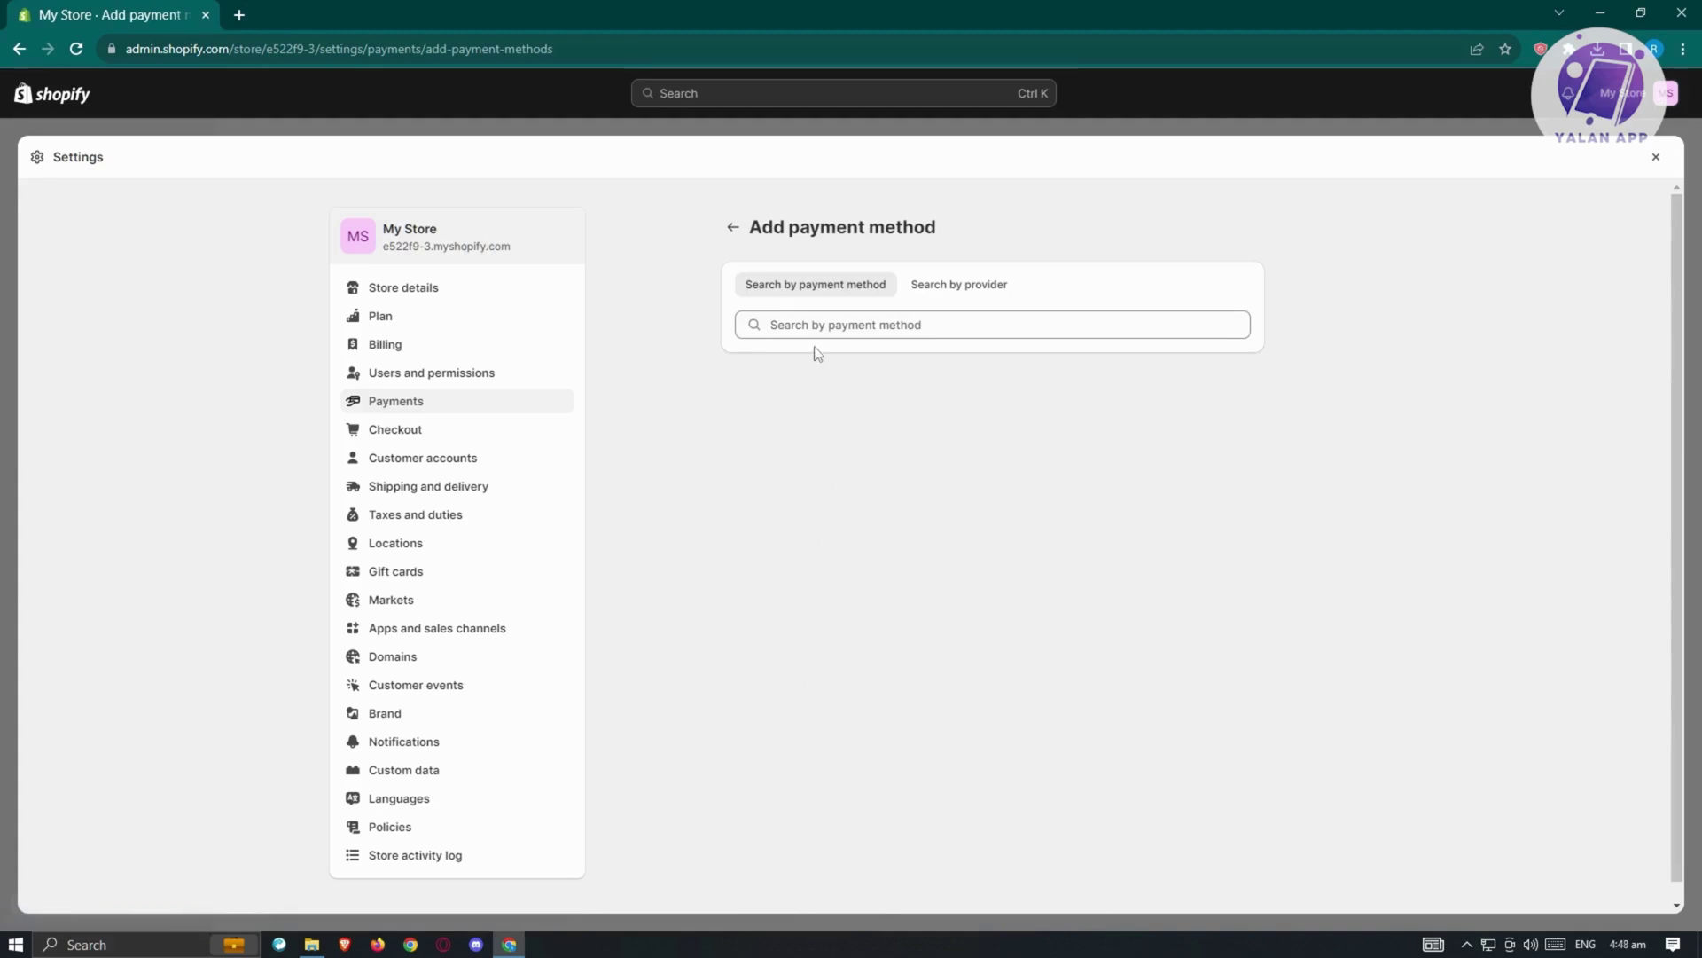
click(849, 325)
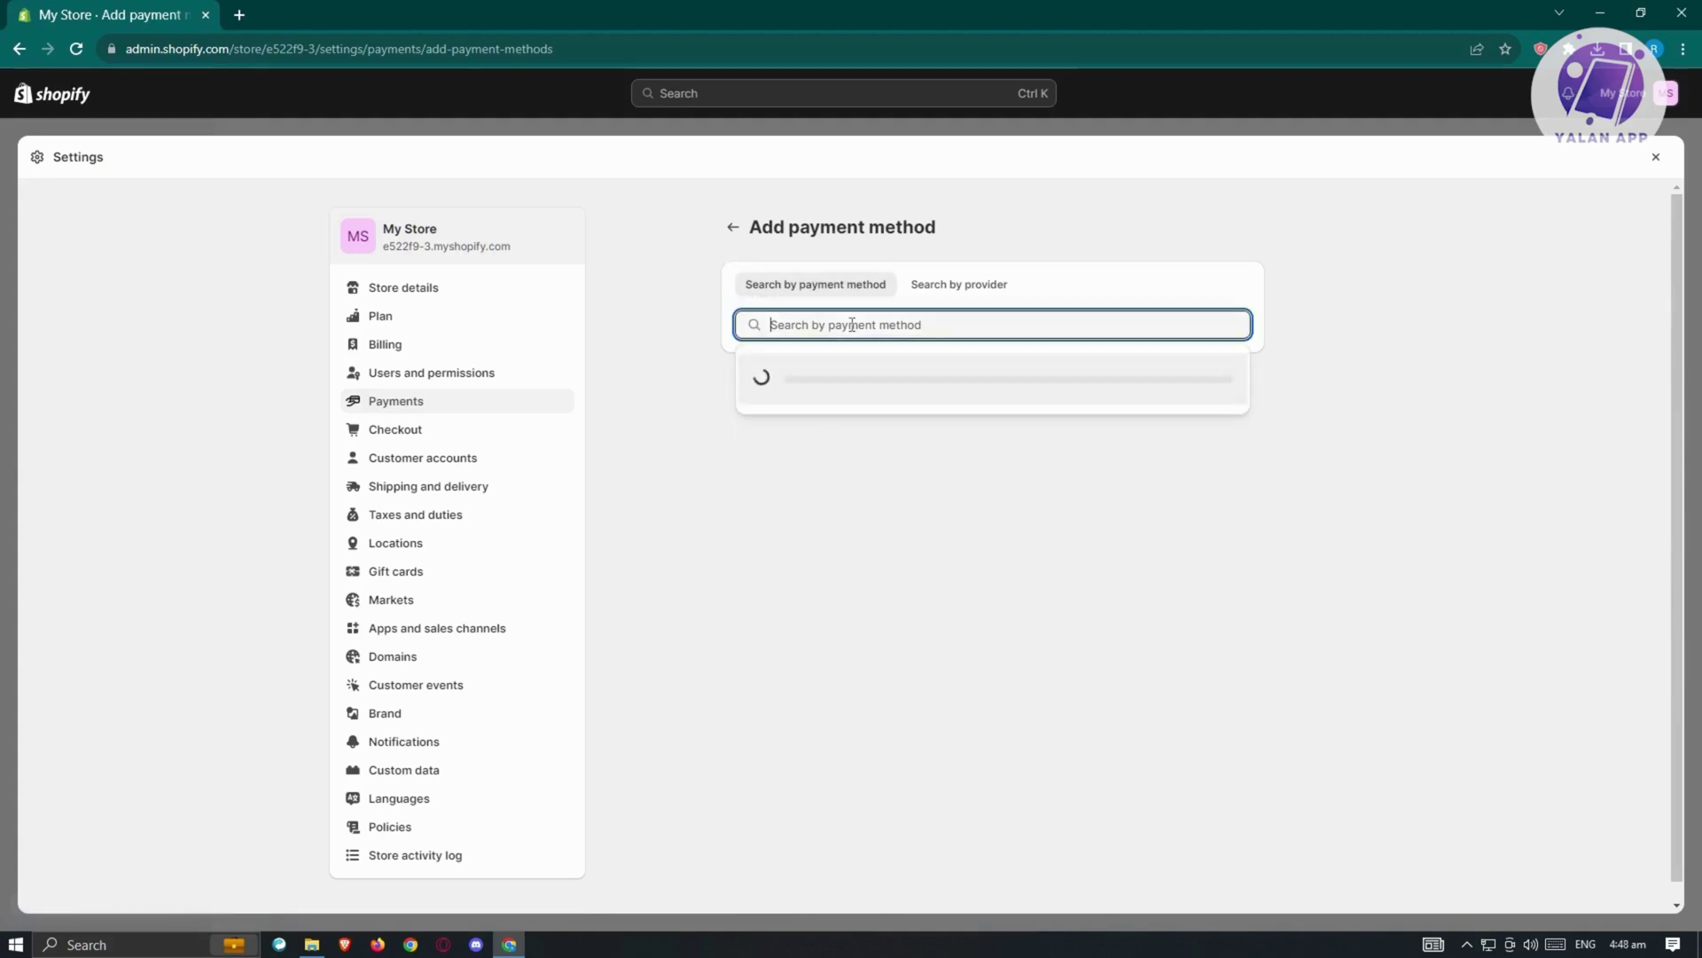
text(payoneer)
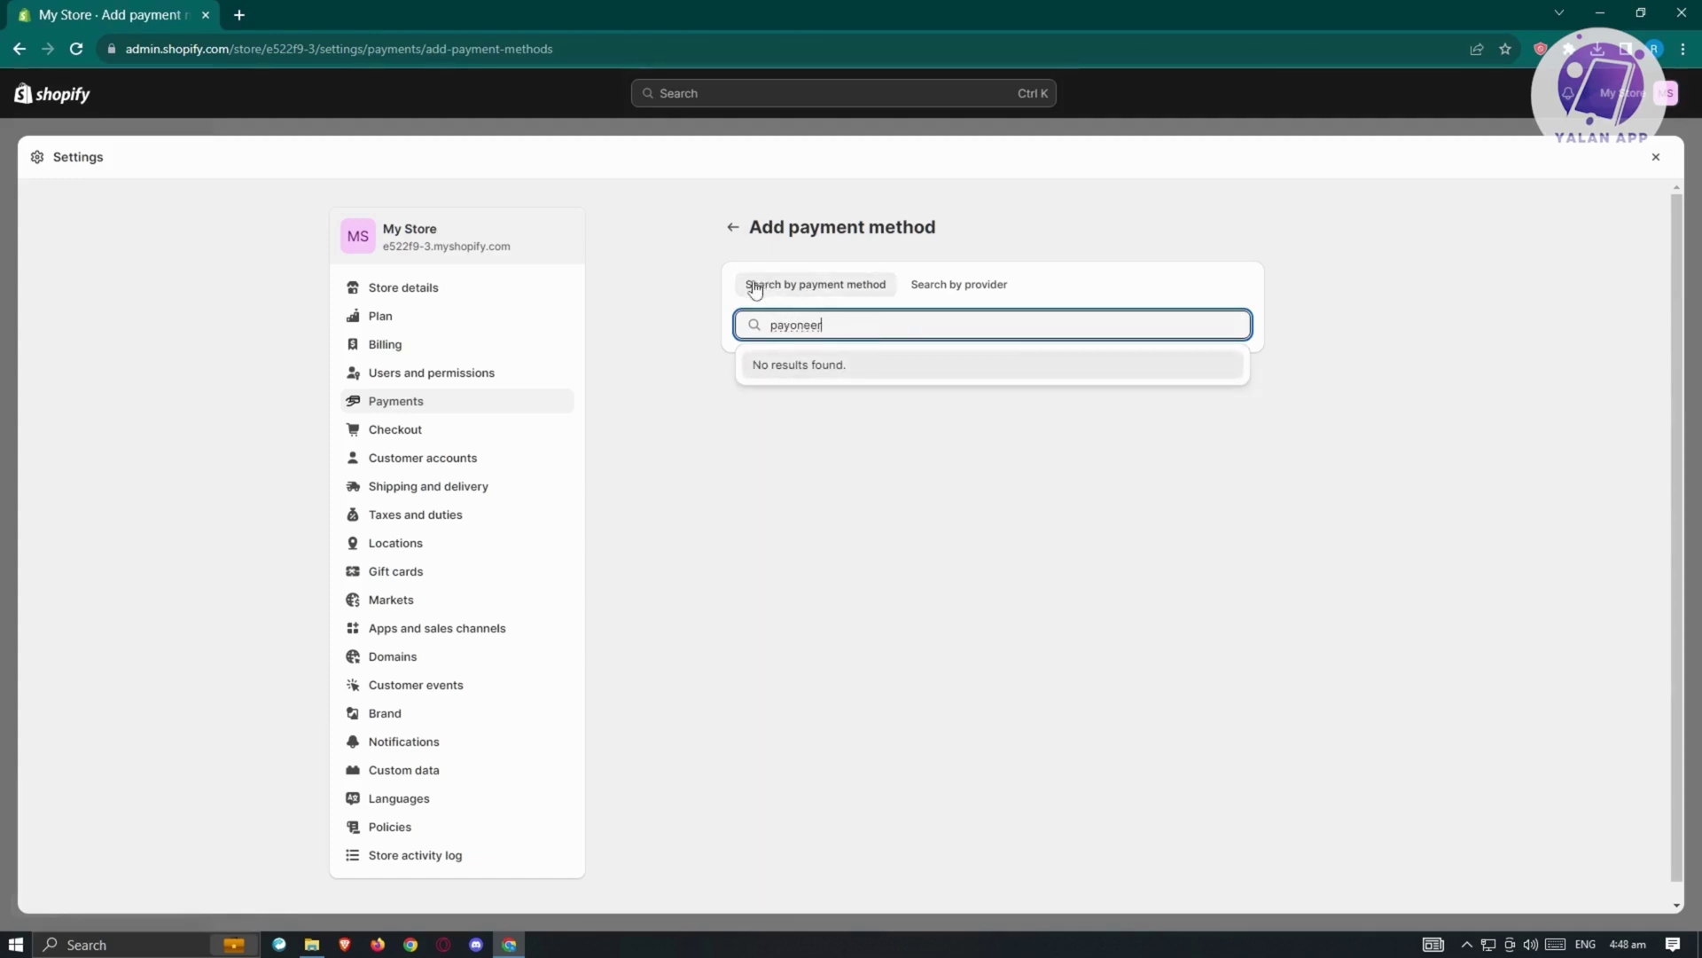
double_click(777, 325)
key(ctrl+c)
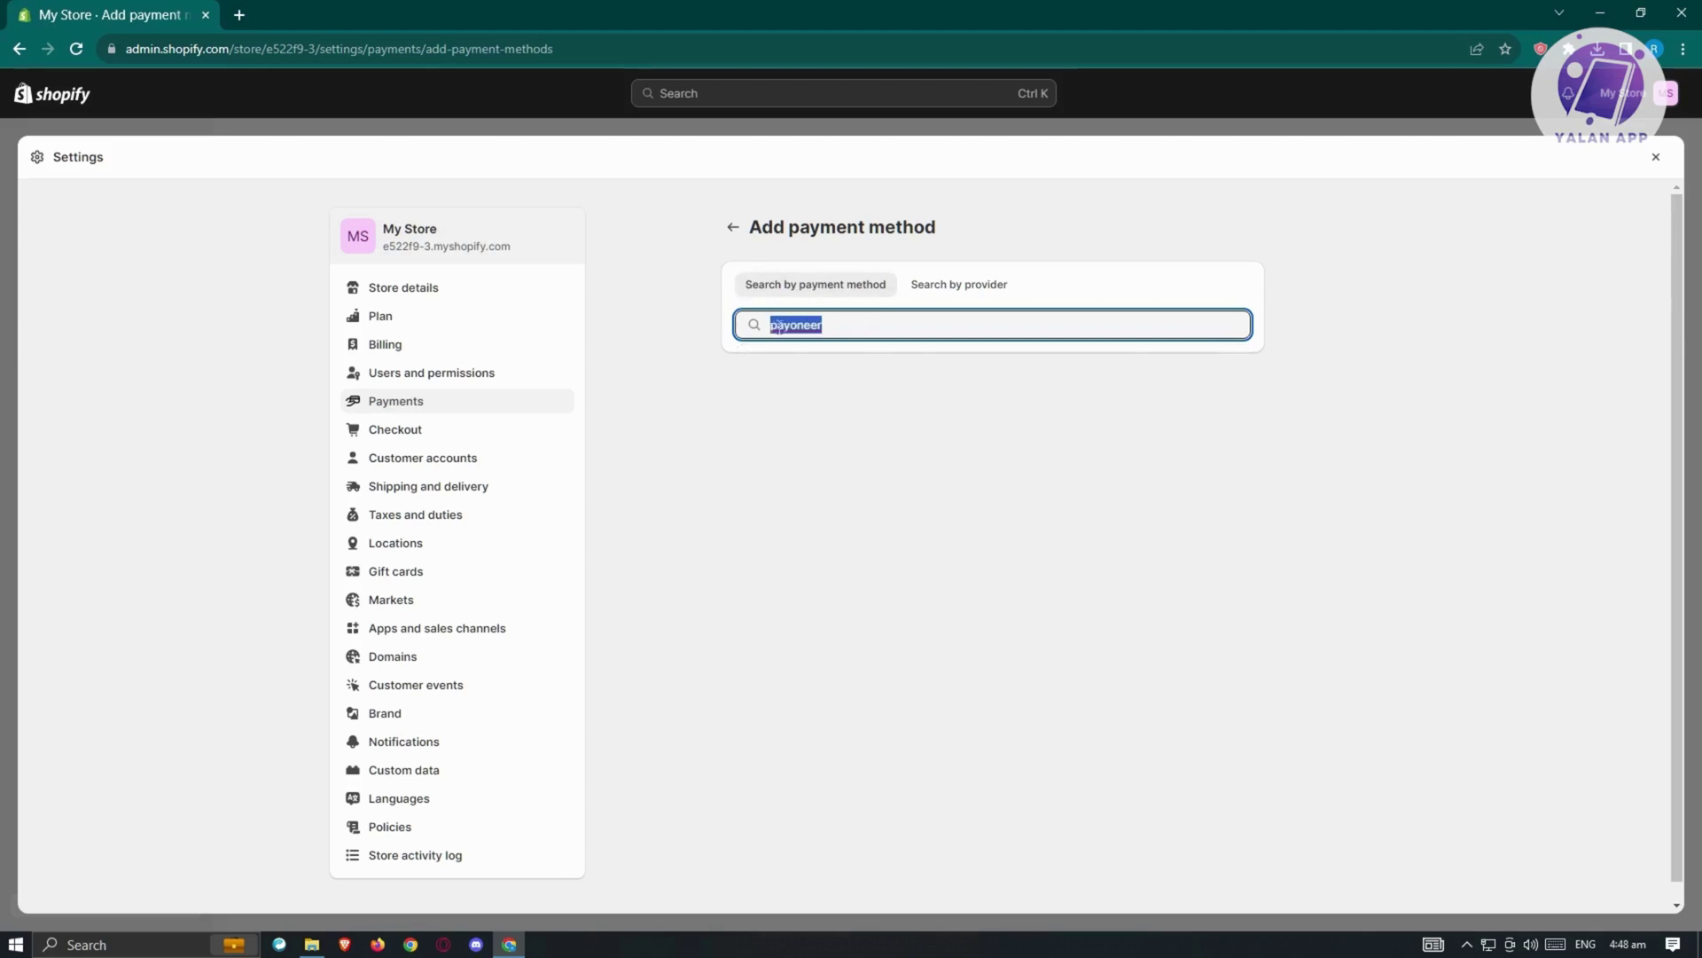
click(972, 300)
click(930, 323)
key(ctrl+v)
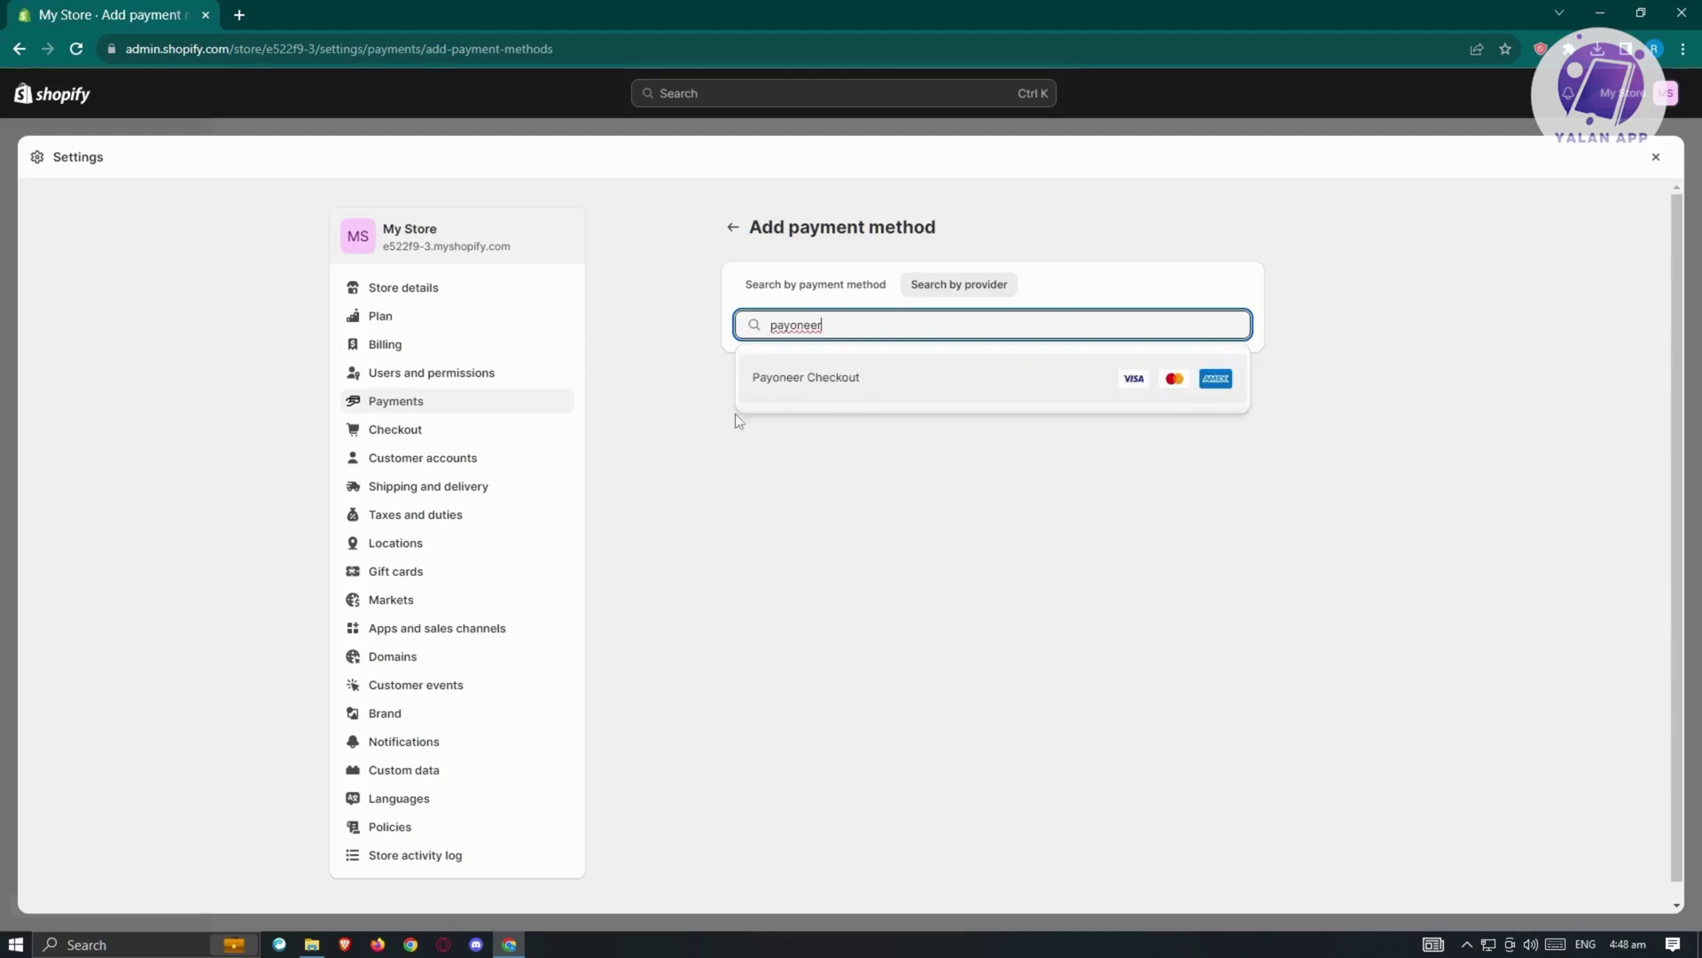
click(849, 390)
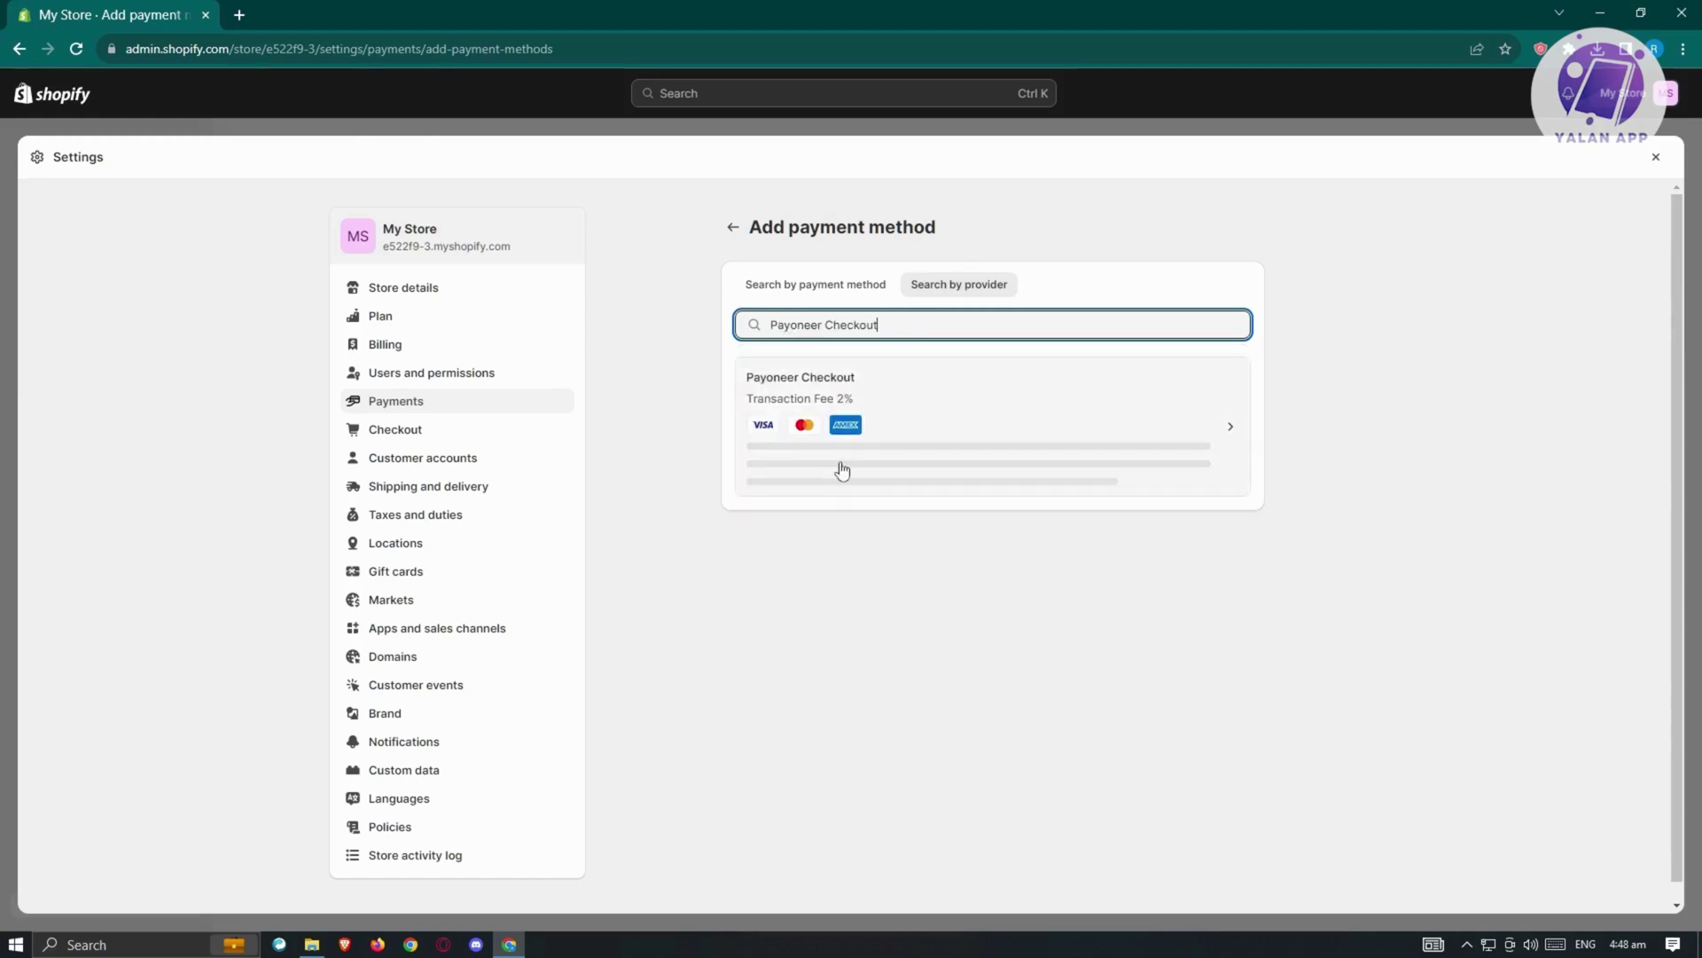
click(773, 390)
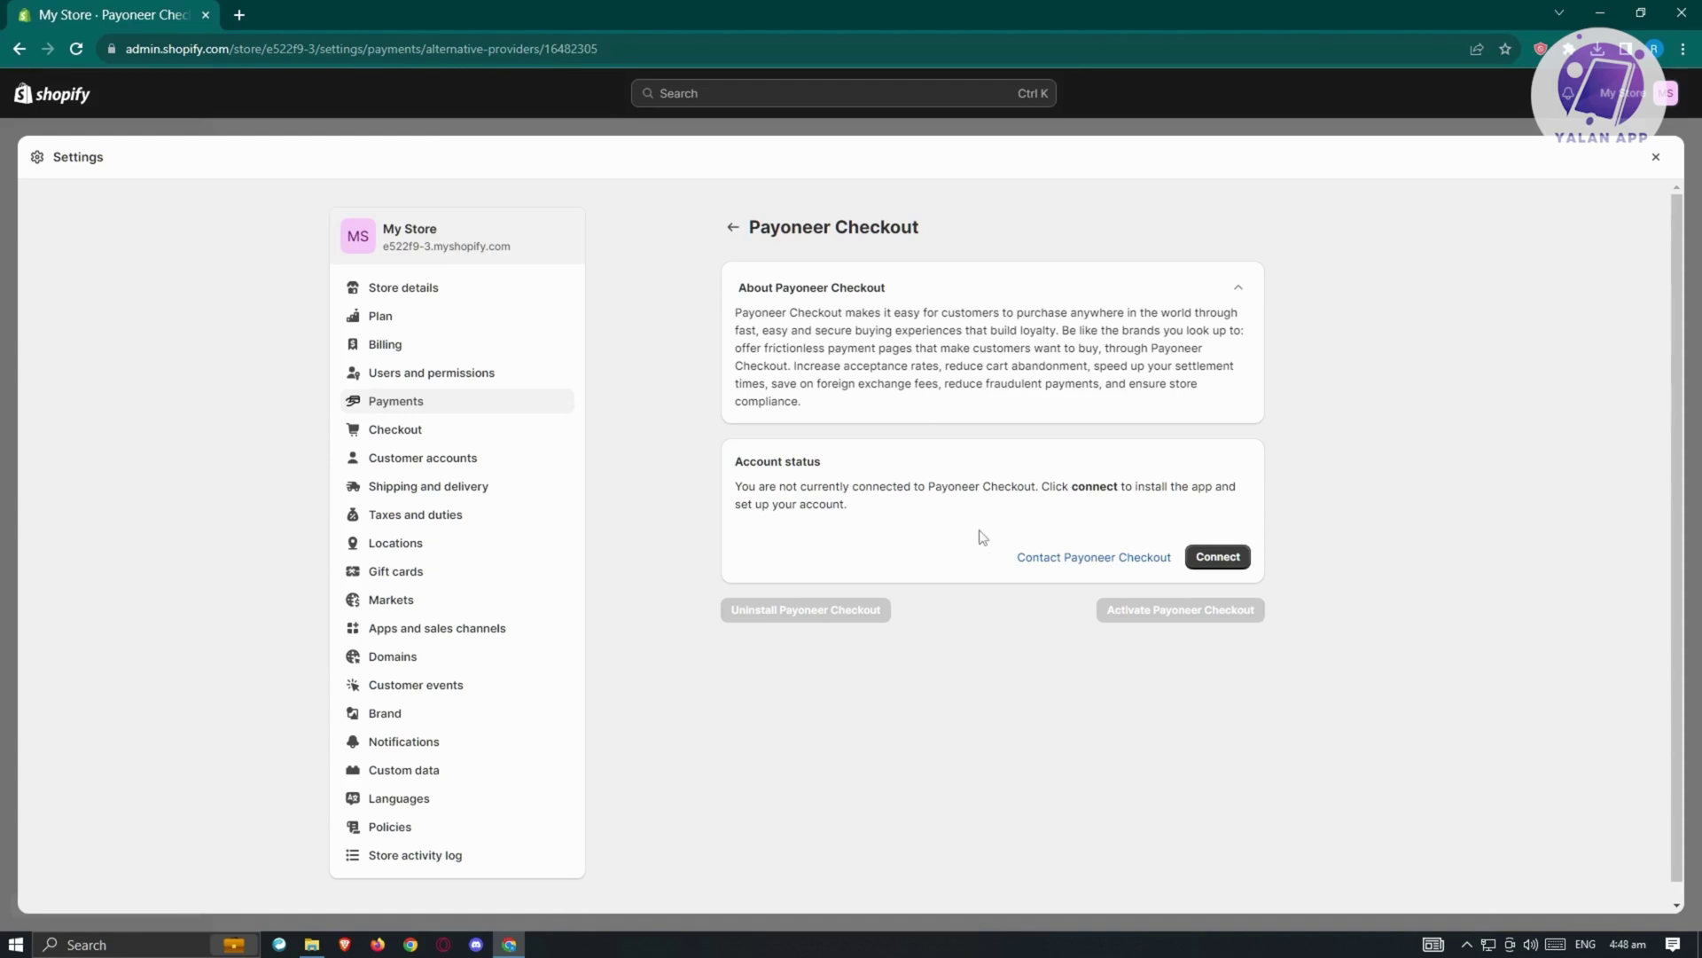
Connect Payoneer Checkout and approve installing its app on the store.
click(1215, 558)
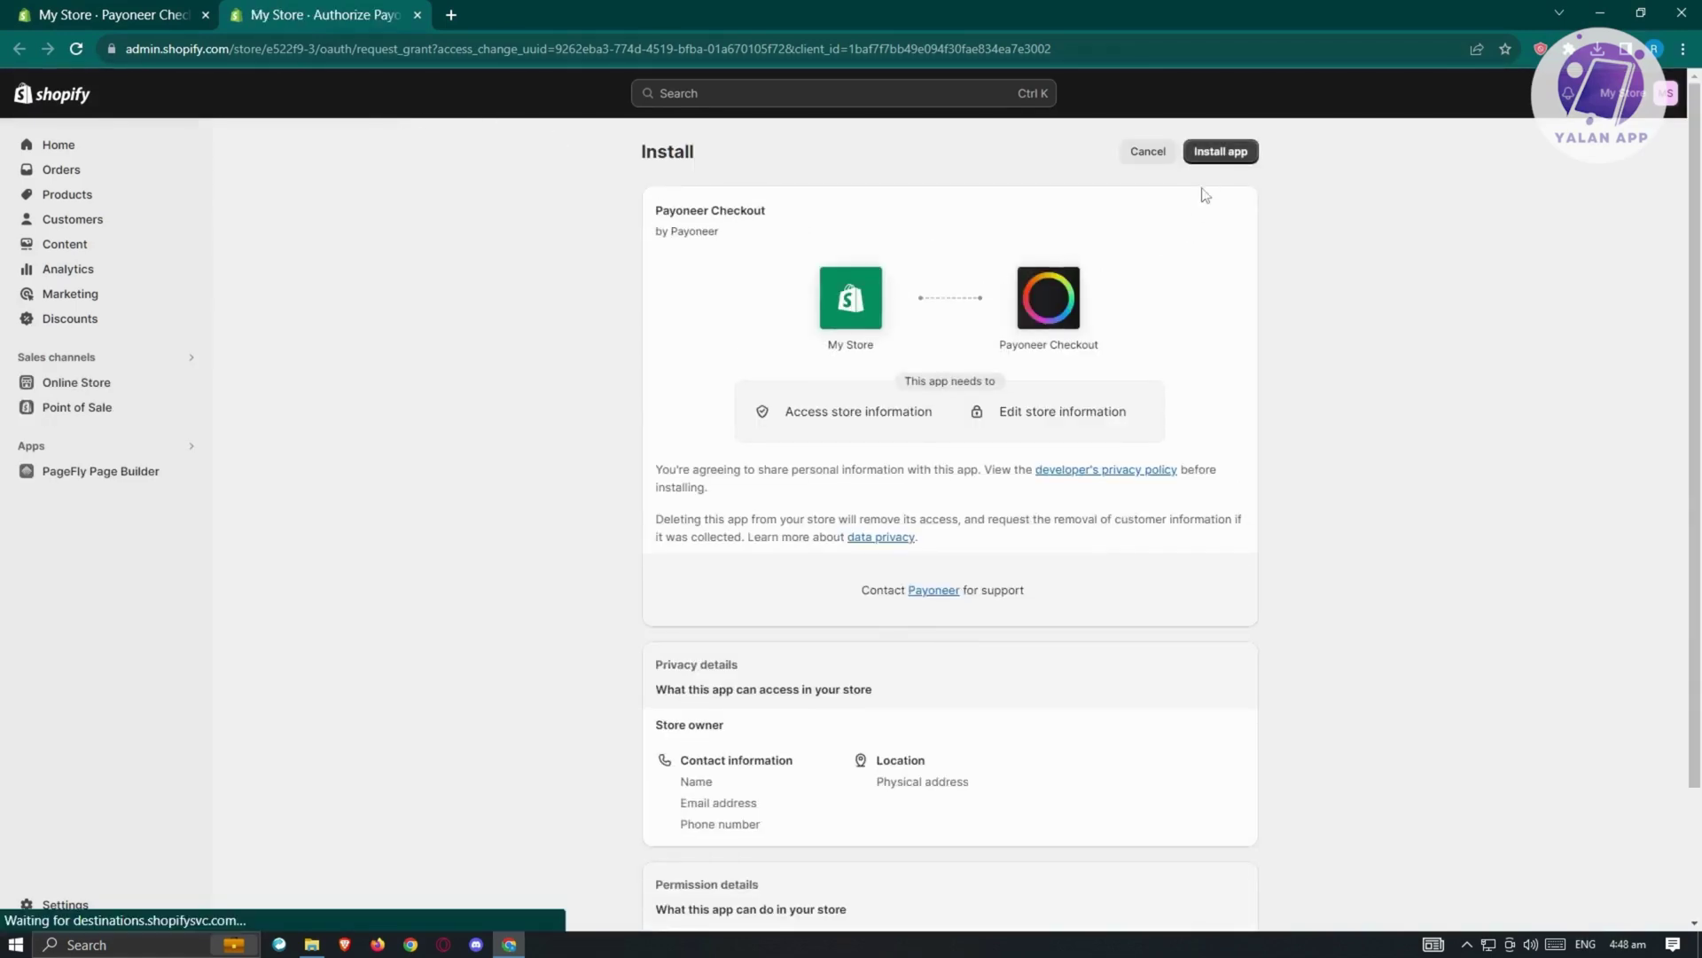
click(1217, 152)
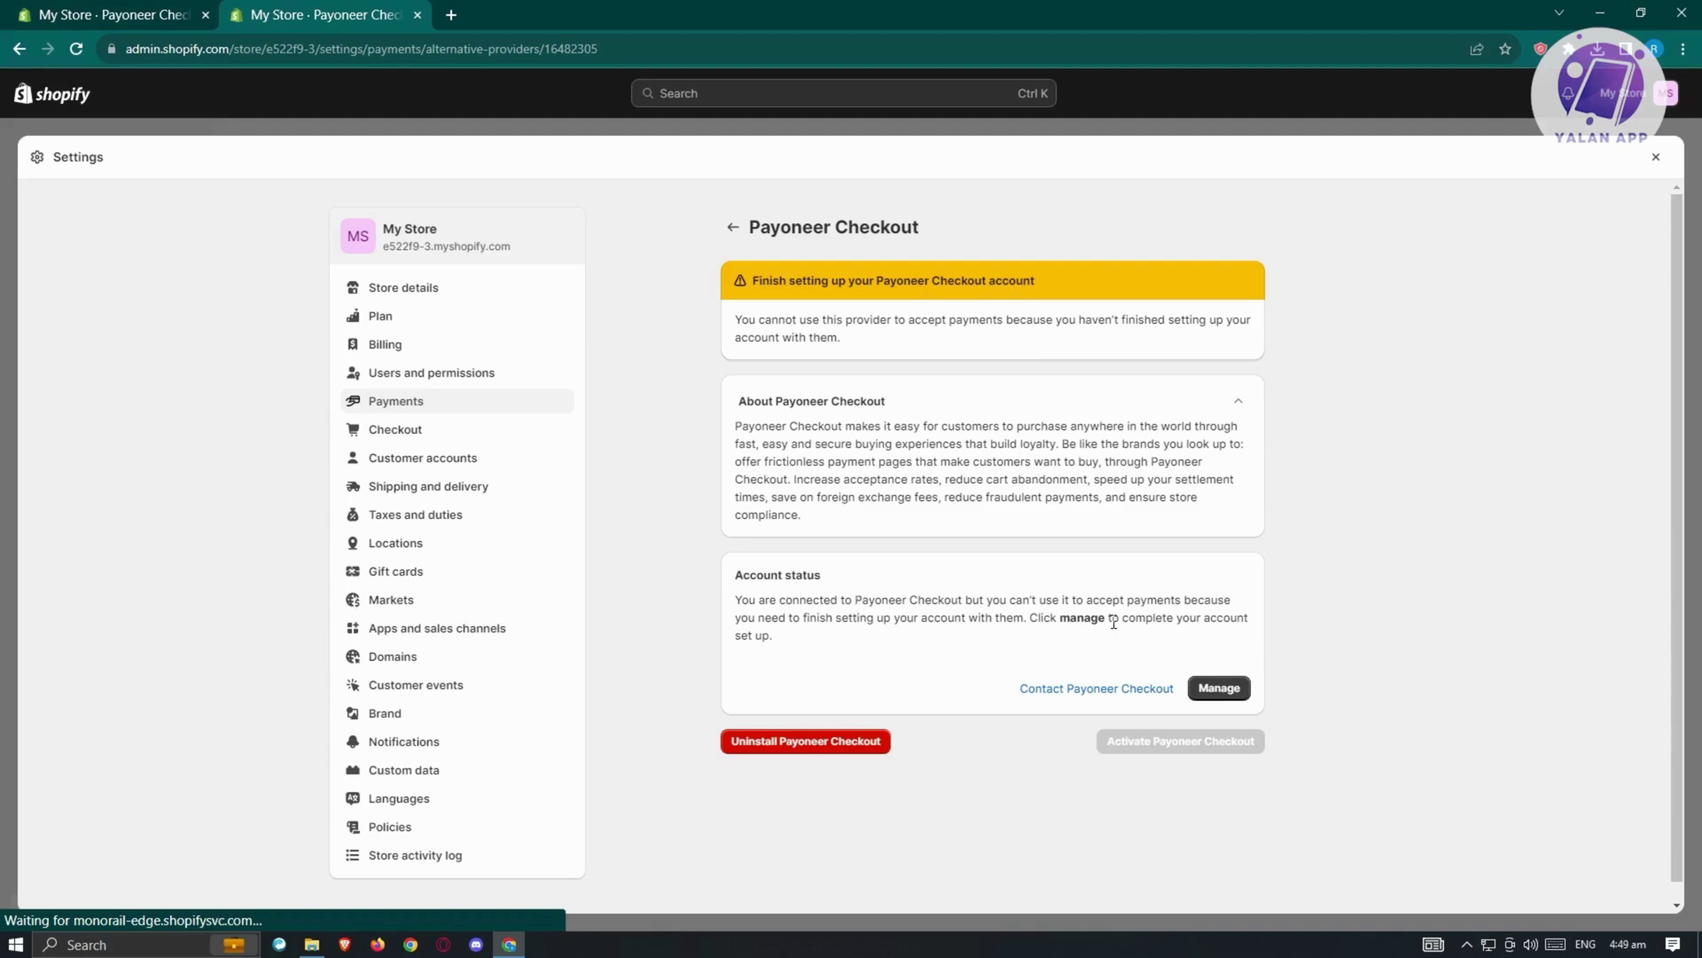
Choose Manage on the Payoneer Checkout settings to open Payoneer's Checkout site in a new tab.
click(1239, 694)
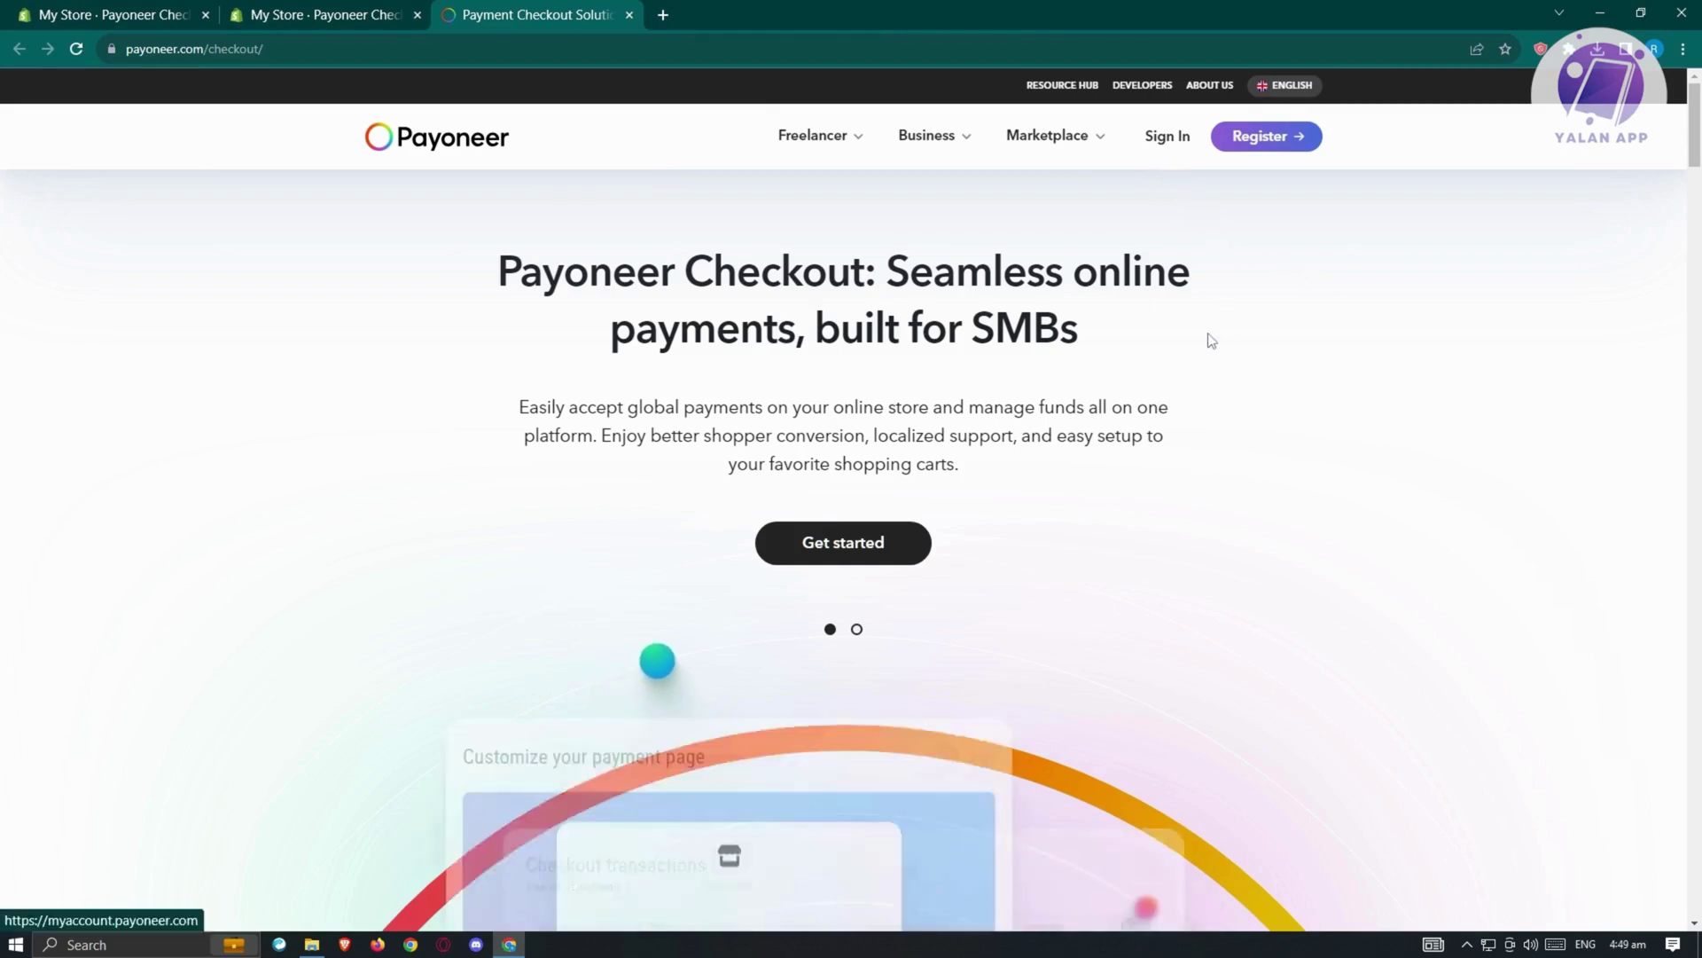
Switch back to the Shopify tab showing Payoneer Checkout's pending setup status.
click(338, 15)
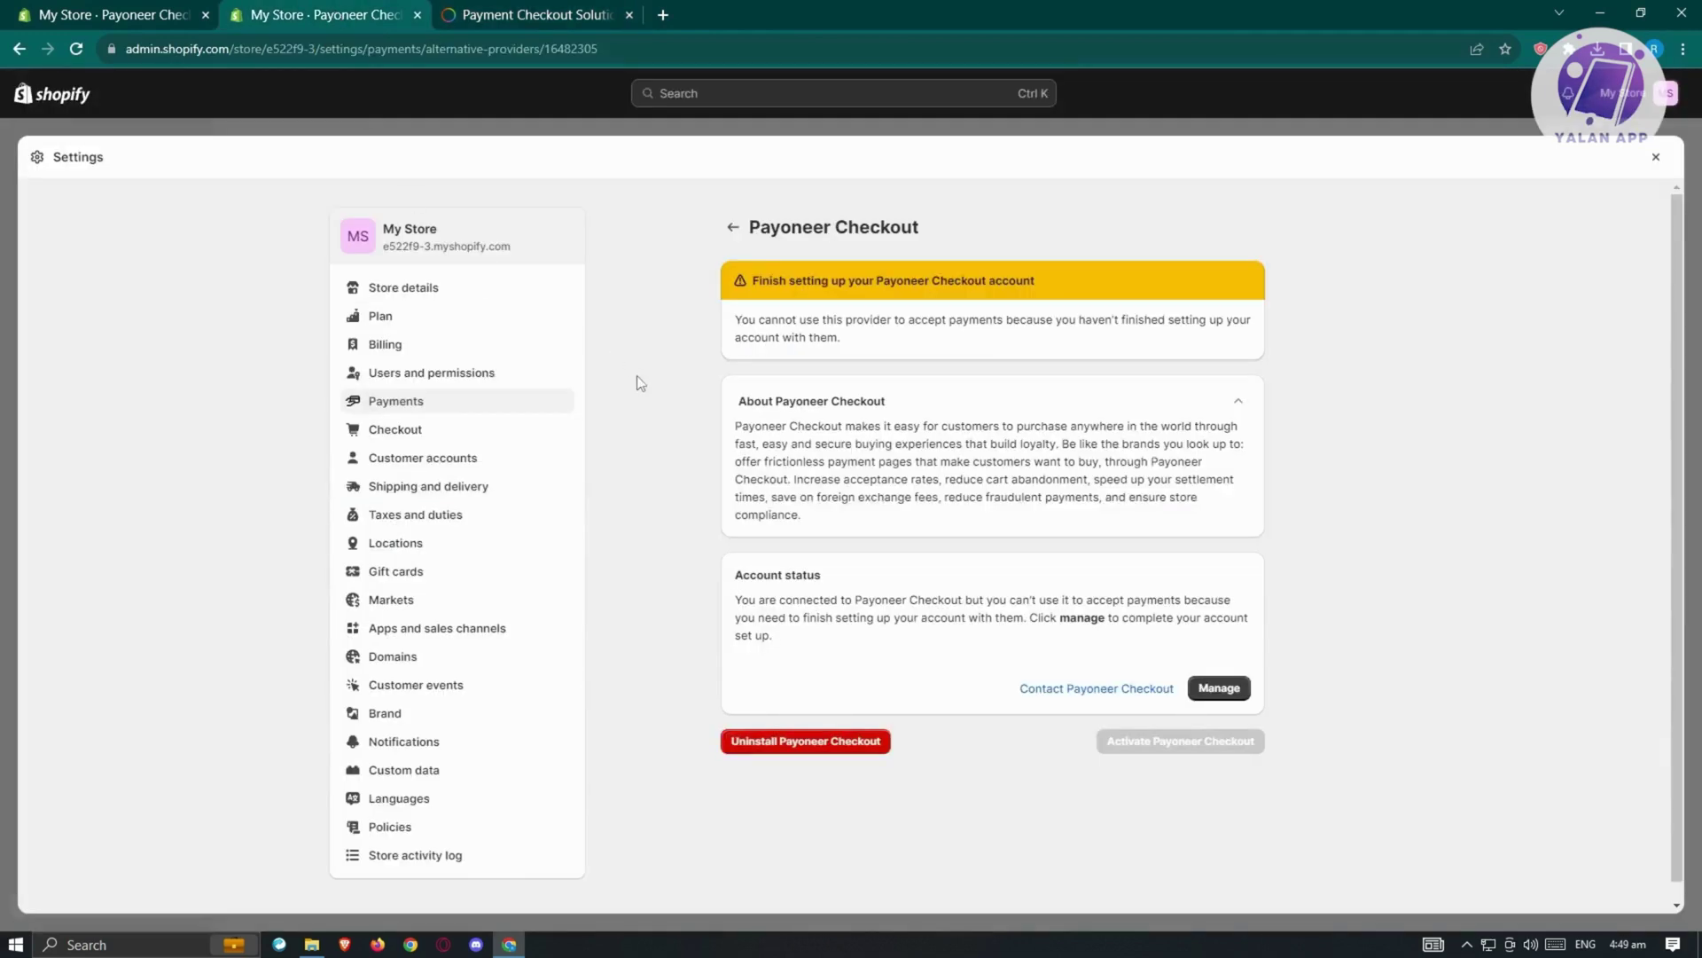